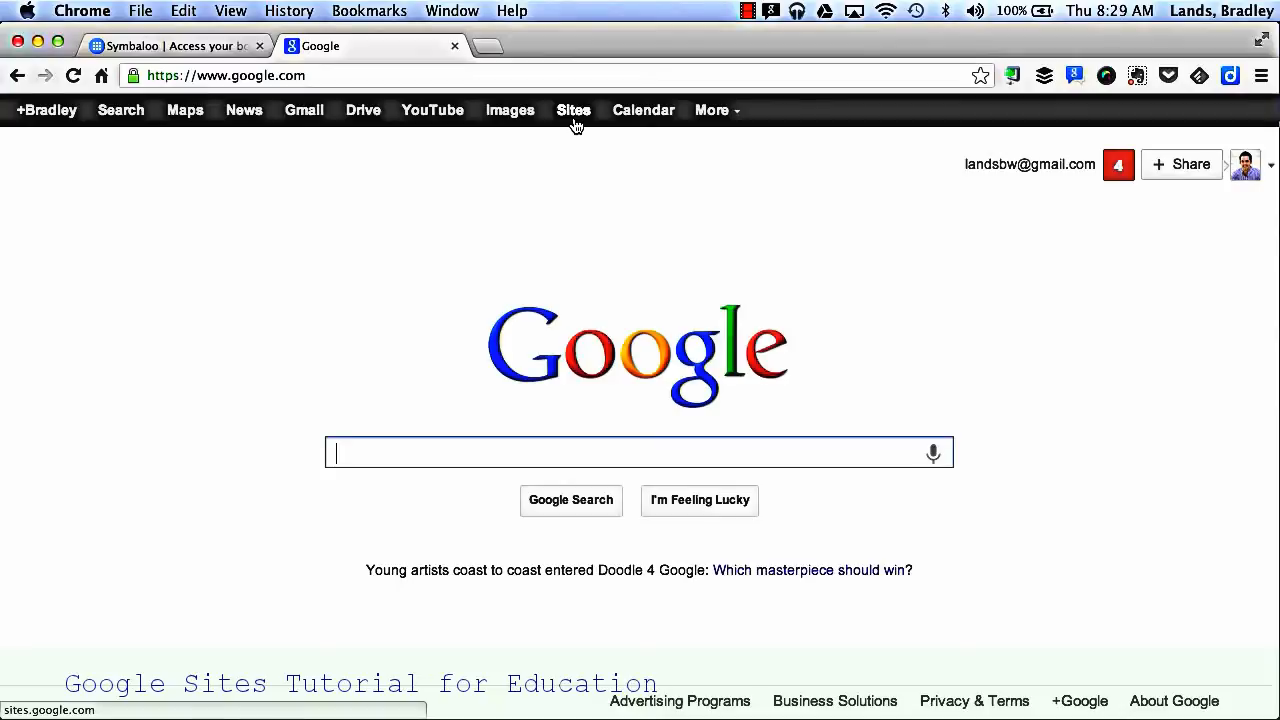
Step: Open Google Sites from Google's full product list and start creating a new site
left_click(716, 110)
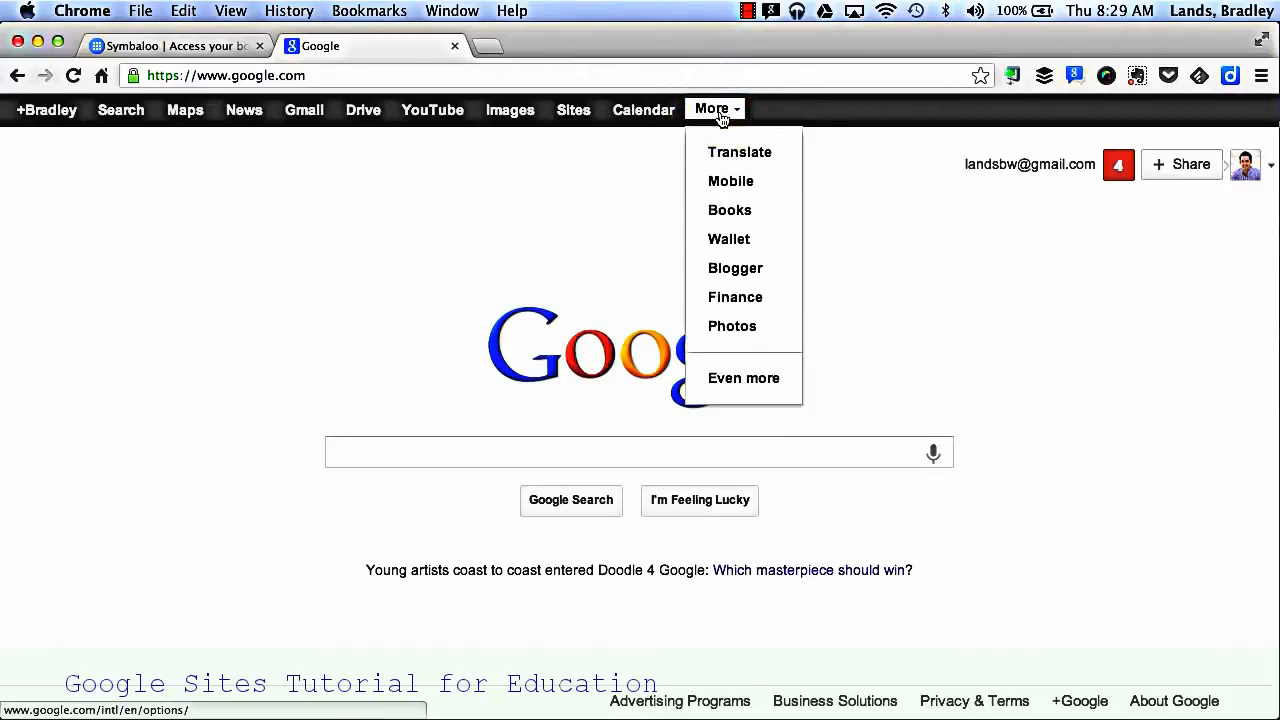
left_click(733, 377)
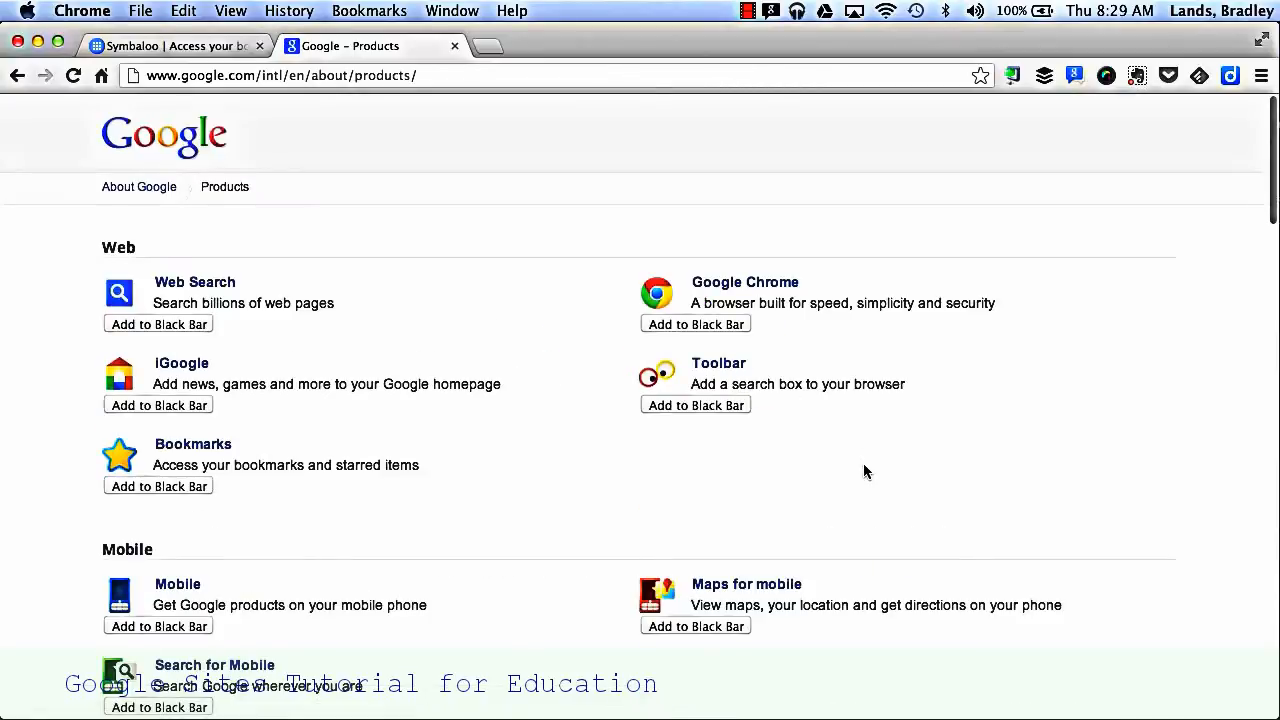
scroll(864, 471, "down", 5)
scroll(866, 472, "down", 10)
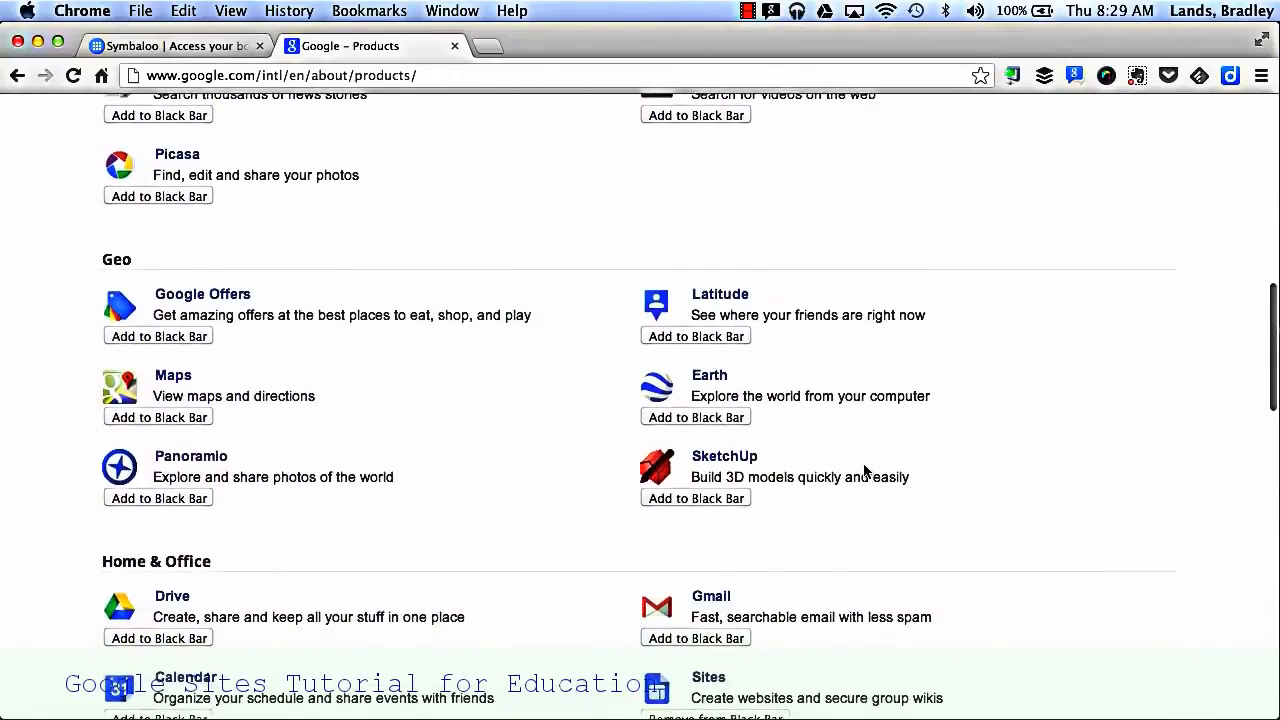
scroll(864, 471, "down", 4)
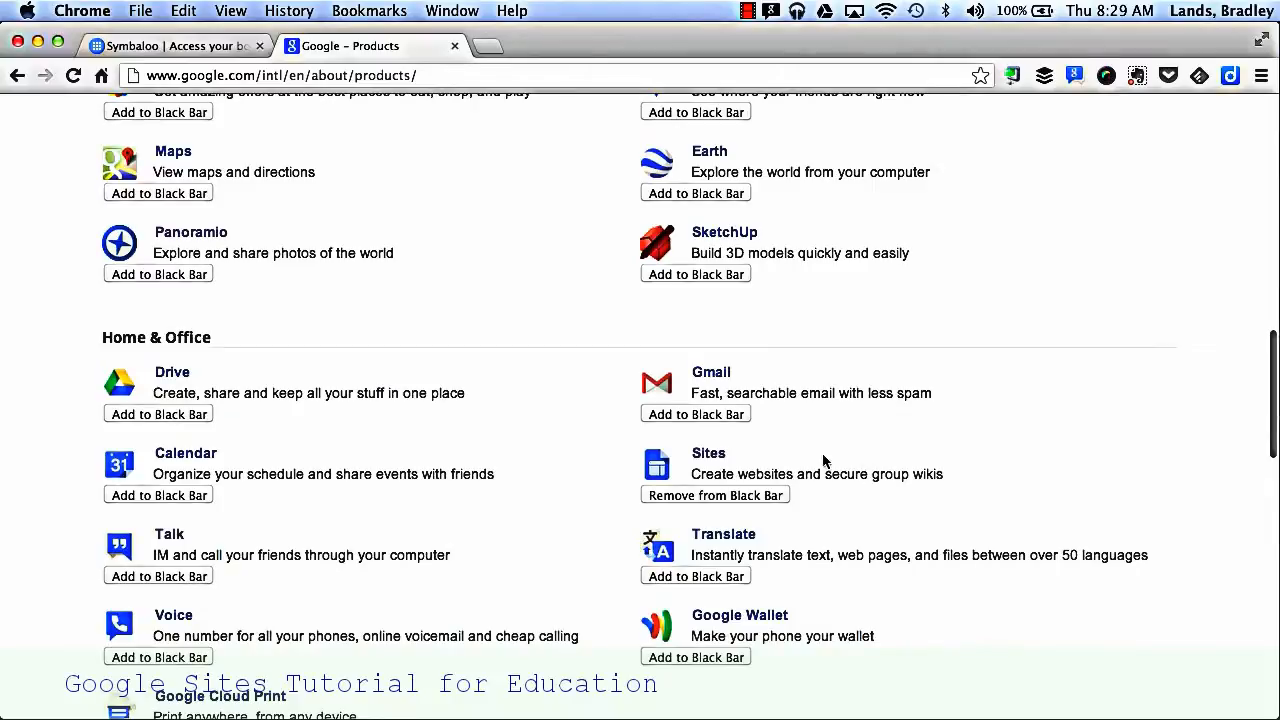
left_click(721, 453)
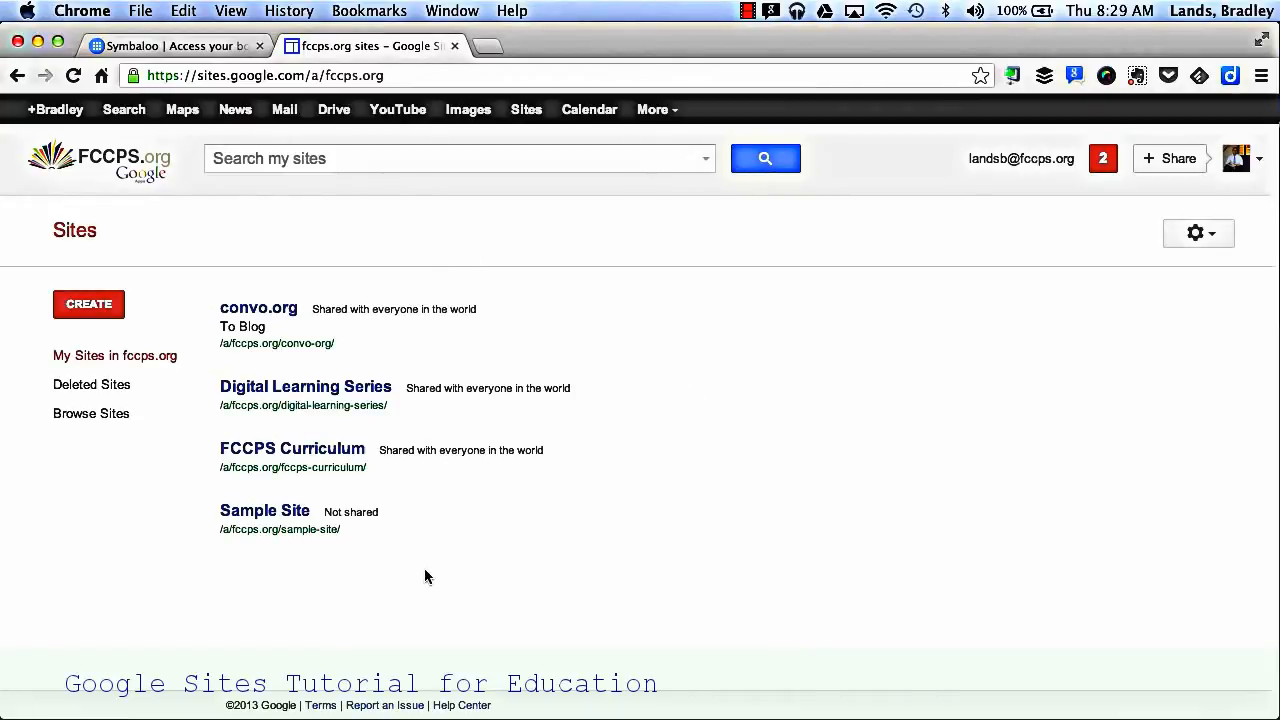
left_click(100, 315)
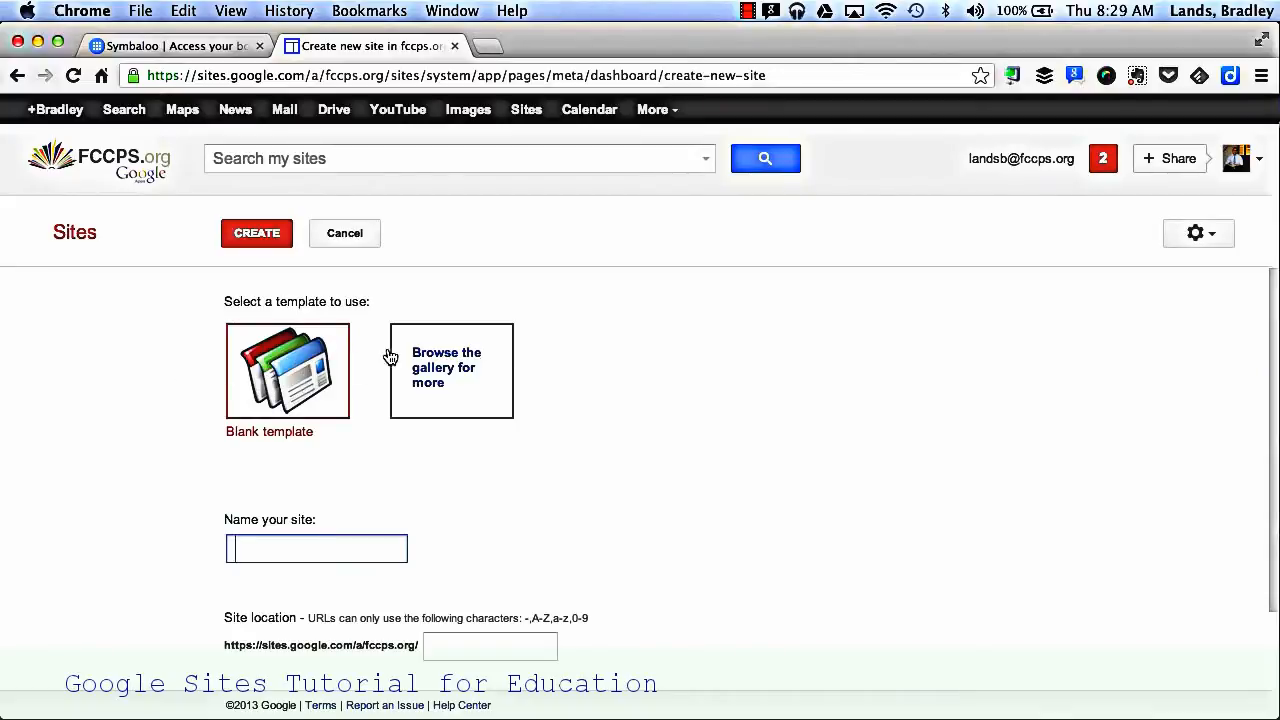
Step: Browse the Schools & education category in the site template gallery
left_click(472, 372)
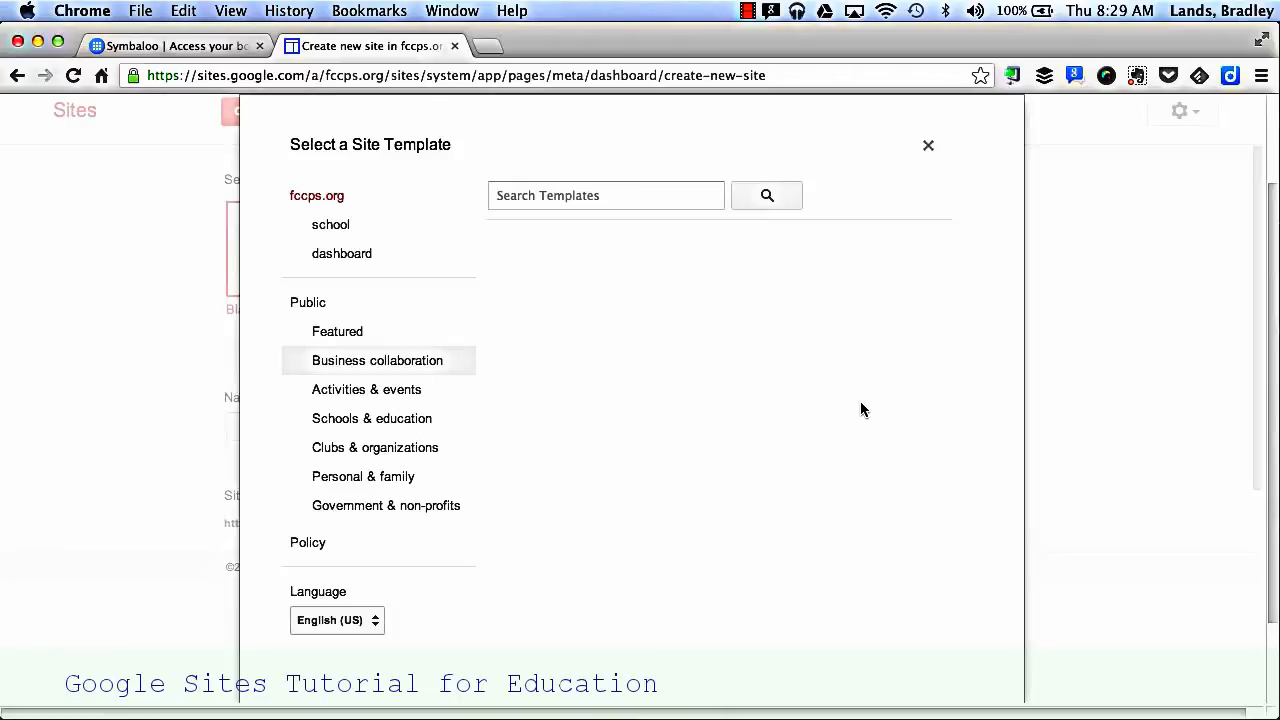
left_click(432, 423)
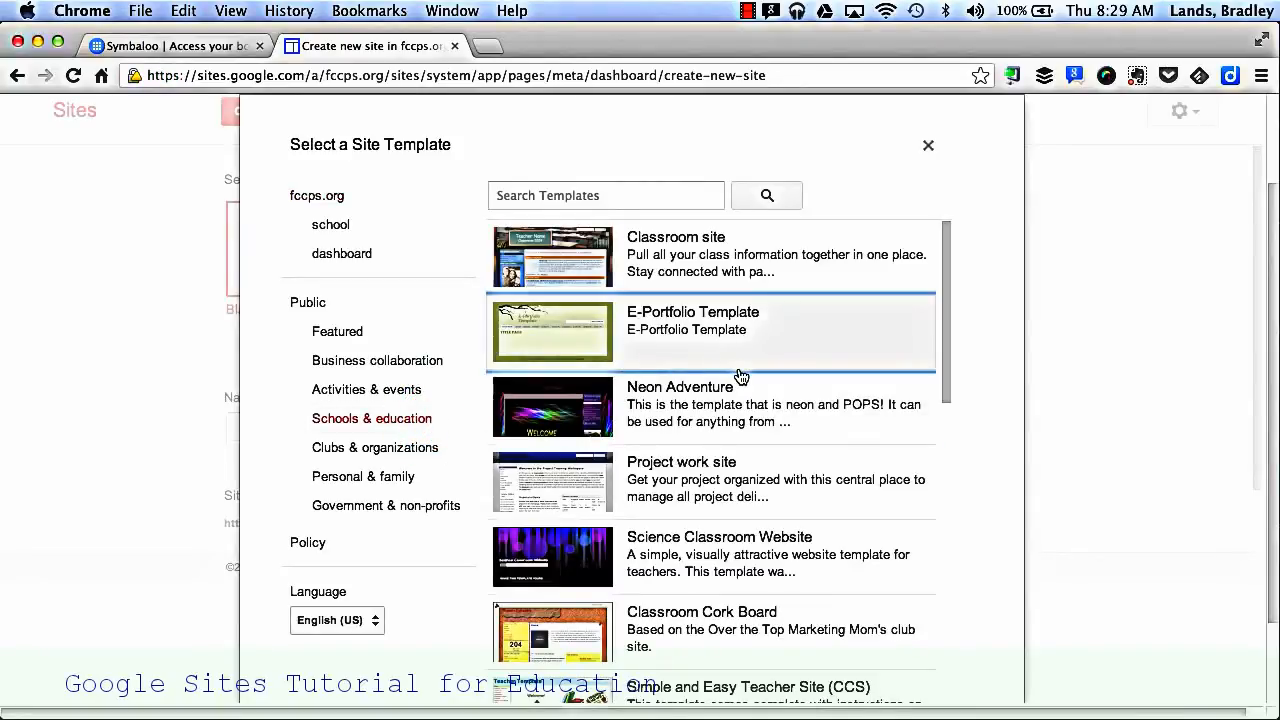
scroll(740, 376, "down", 5)
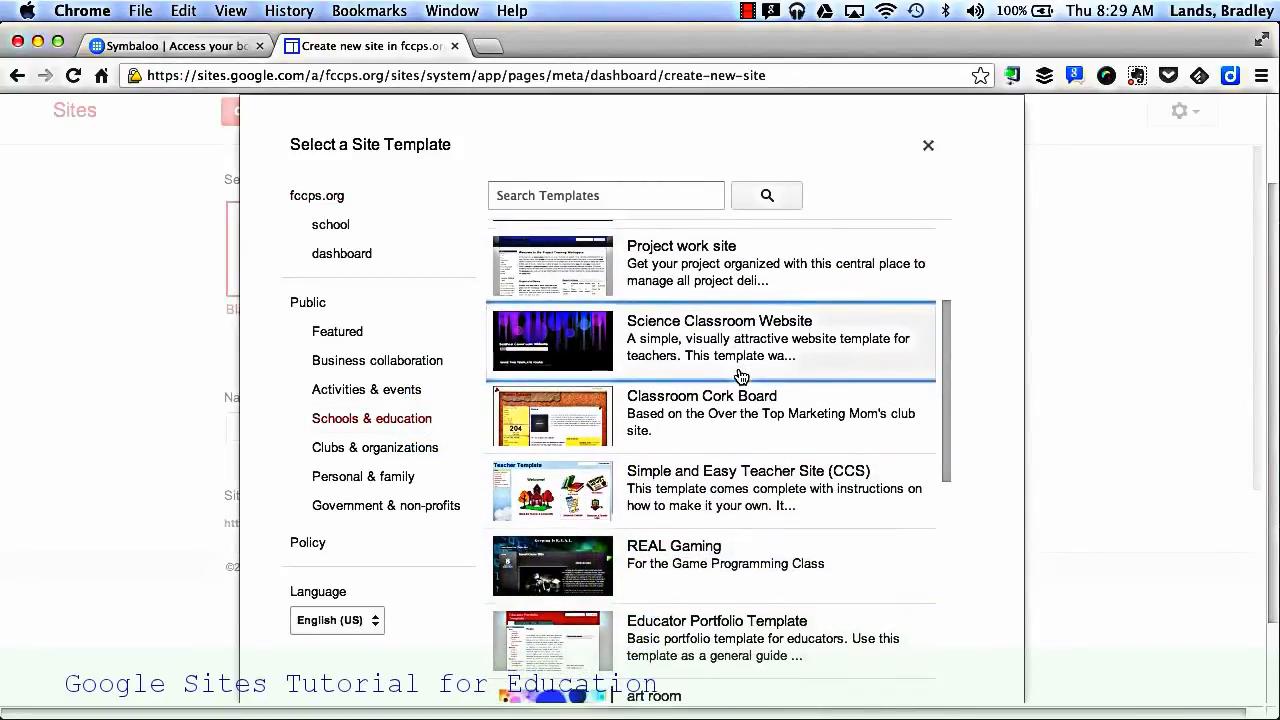
scroll(740, 376, "down", 3)
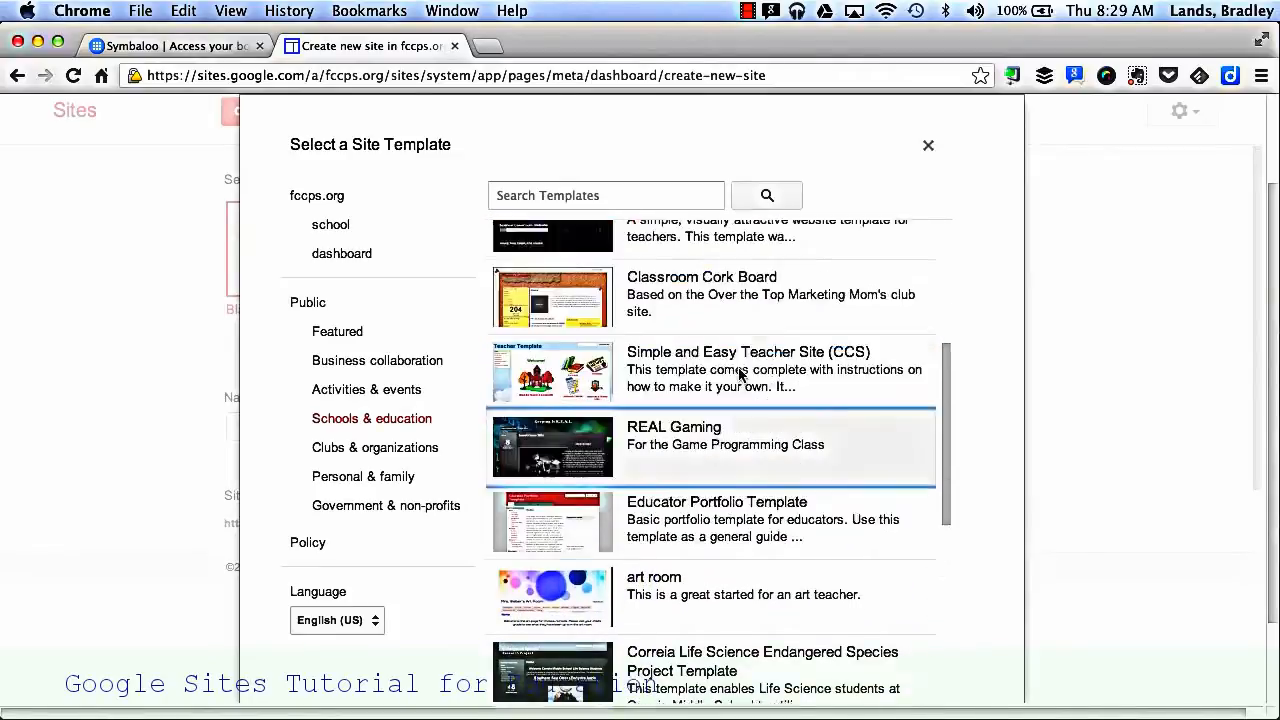
scroll(740, 375, "up", 10)
Step: Search the public site templates for "classroom", look through the results and leave the gallery without choosing a template
left_click(345, 375)
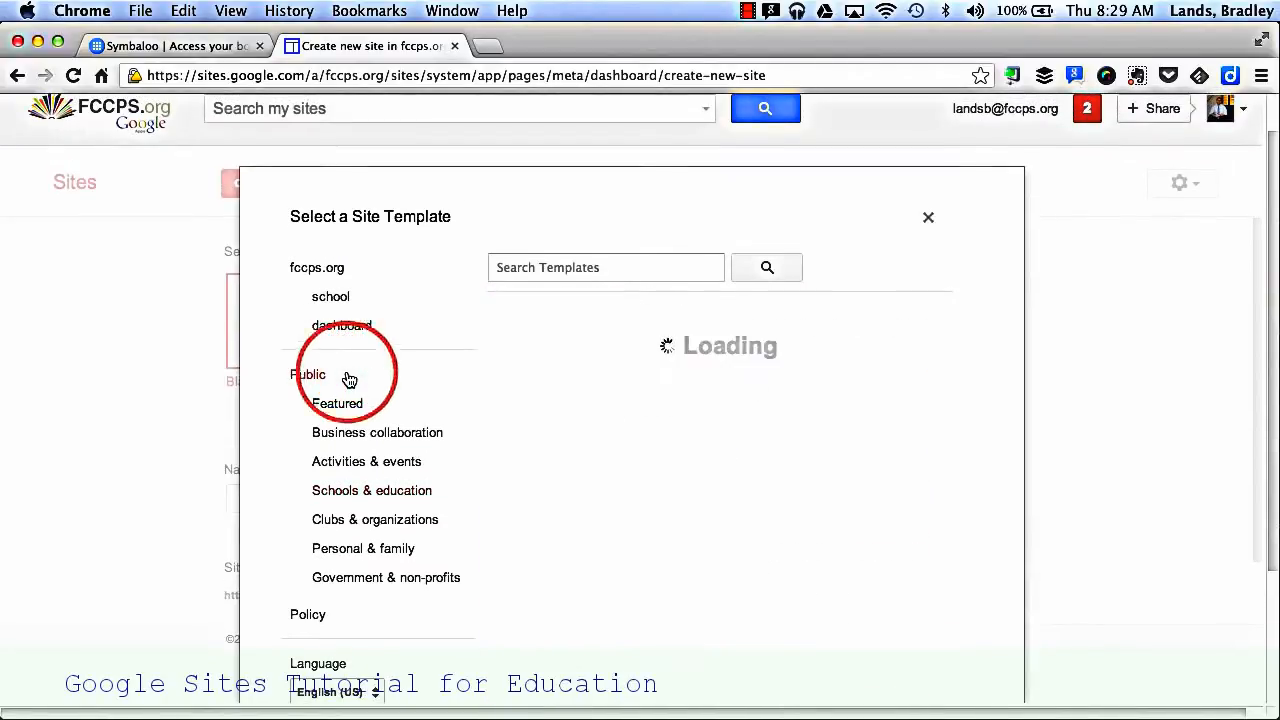
left_click(566, 263)
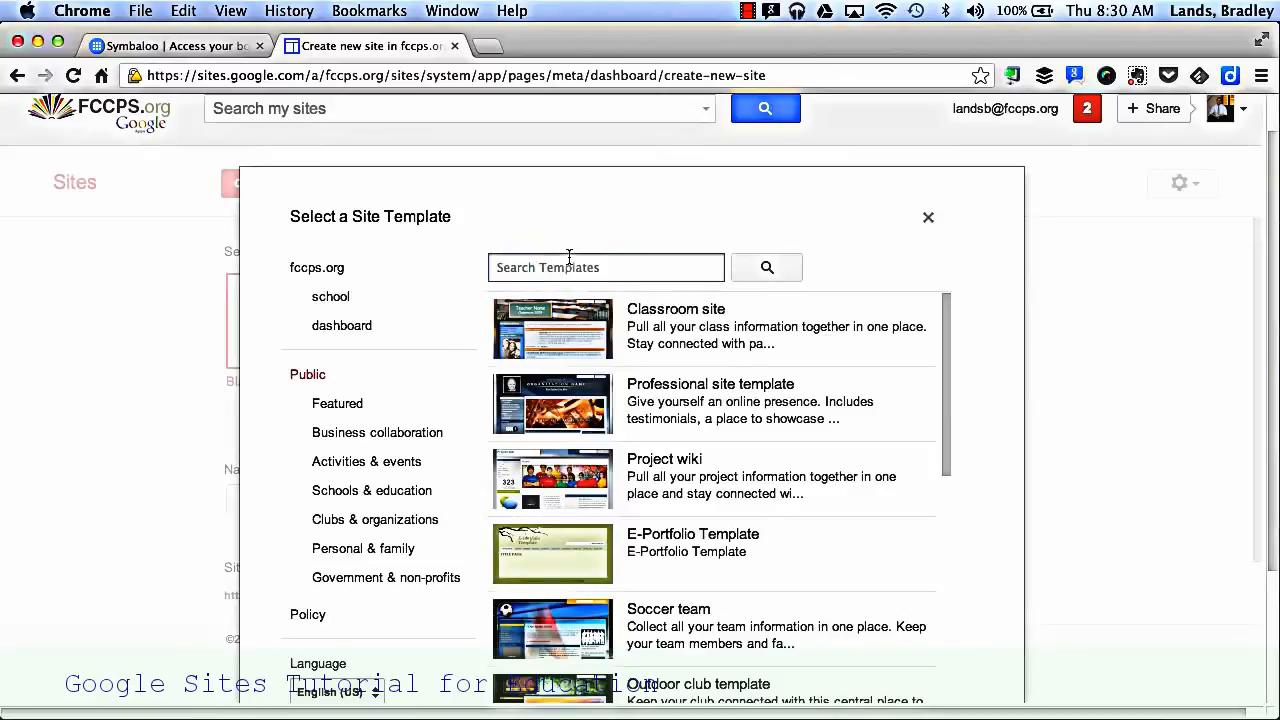
type("classroom")
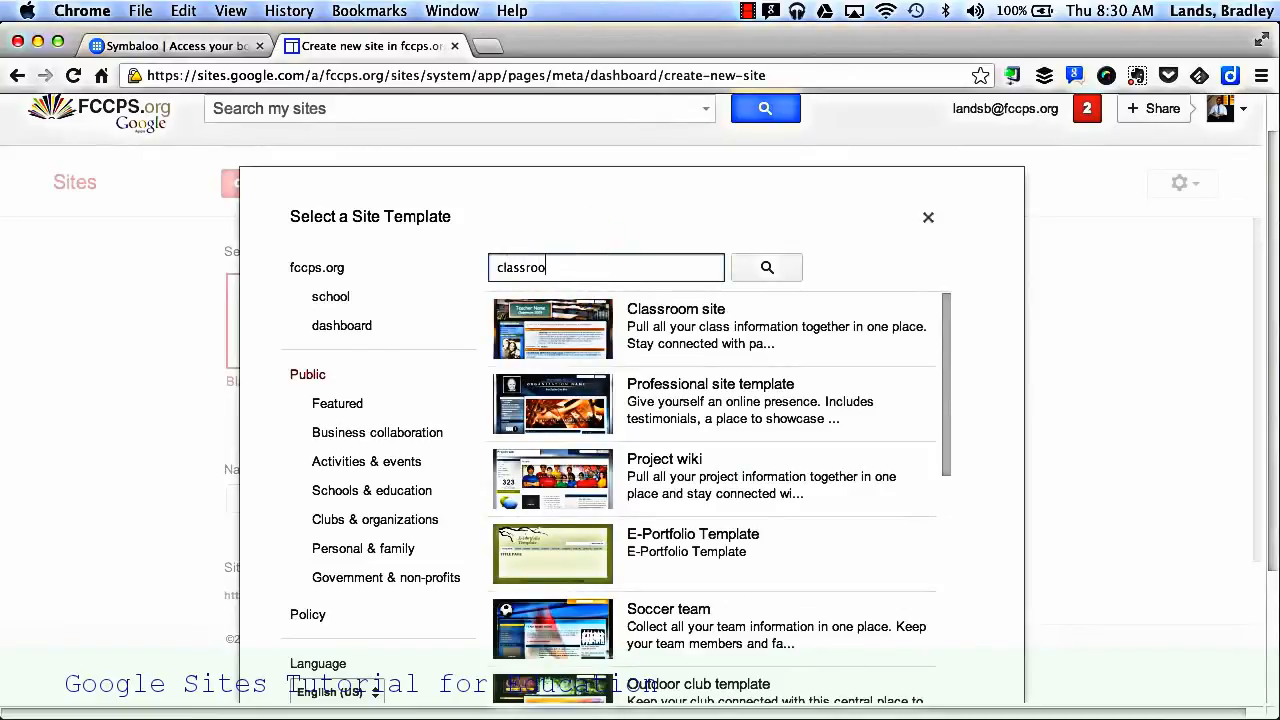
key("Return")
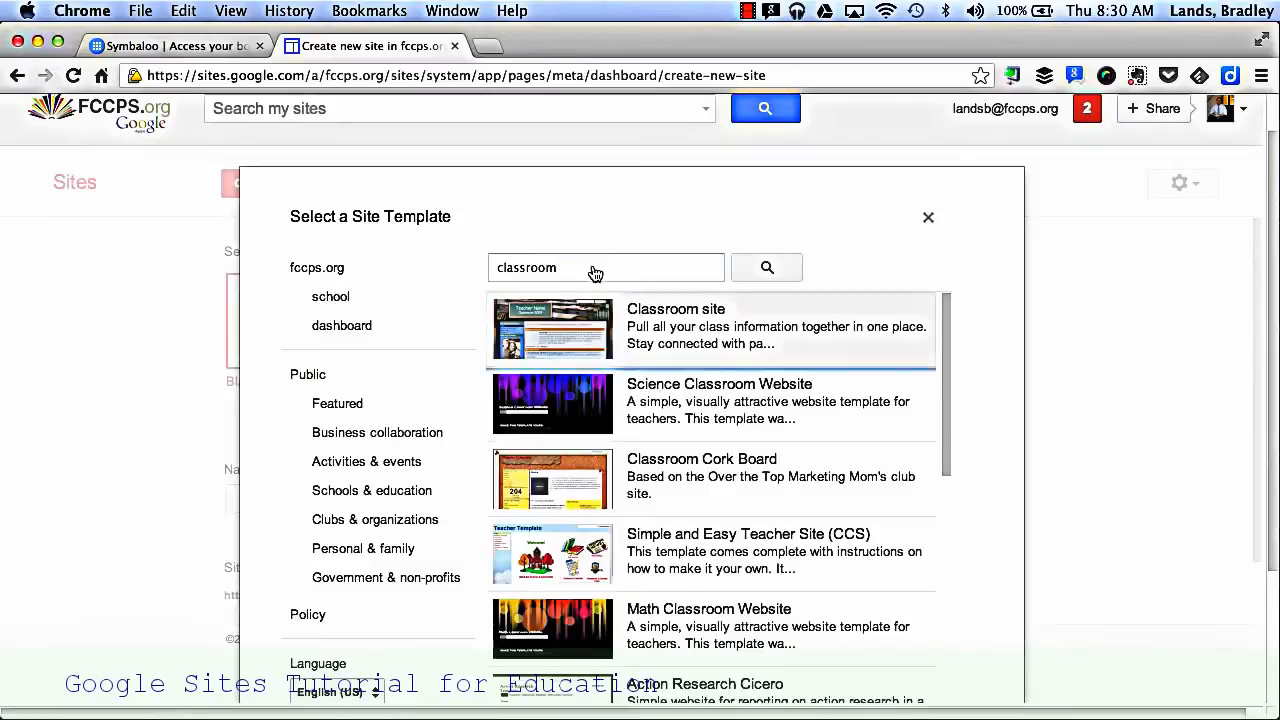
scroll(802, 440, "down", 5)
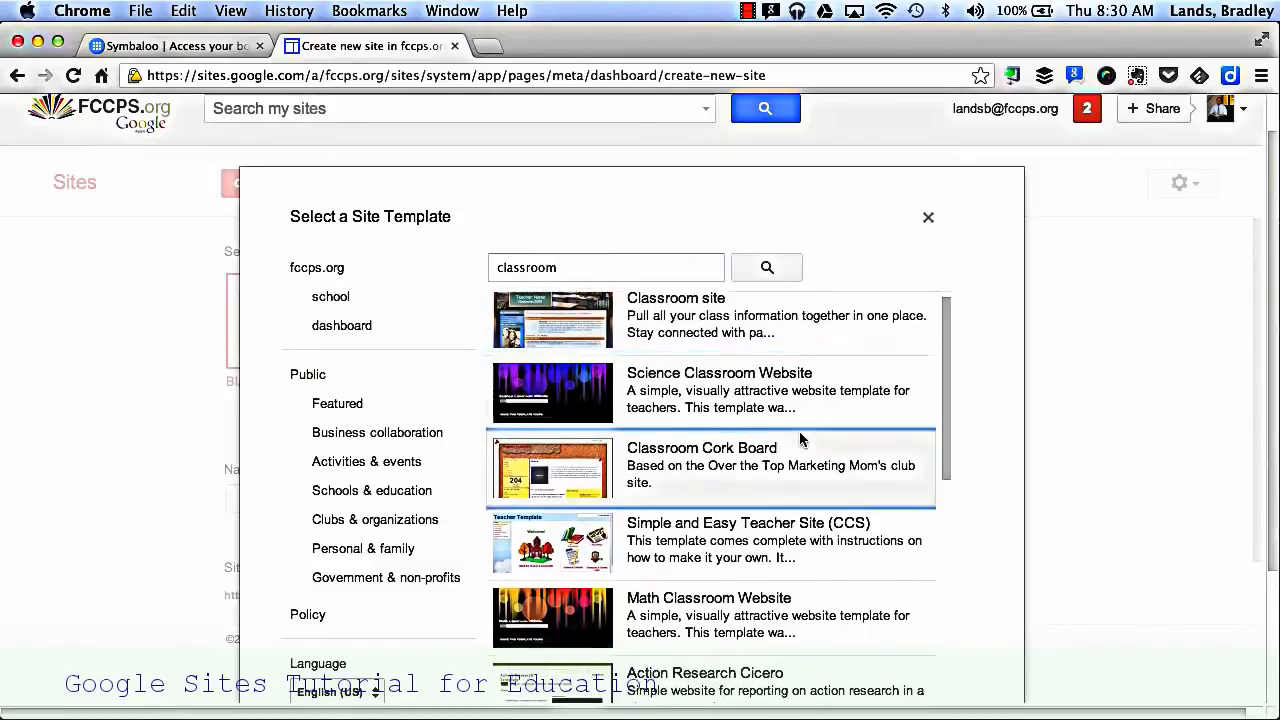
scroll(802, 440, "up", 5)
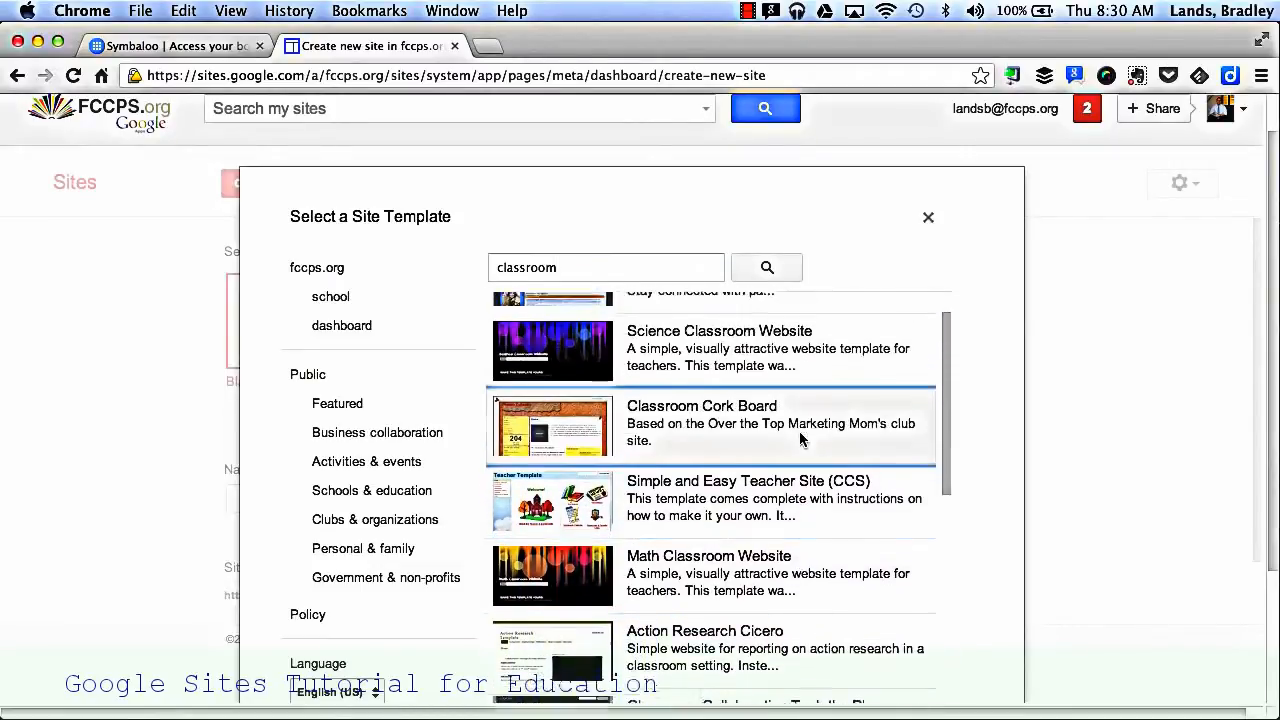
scroll(394, 443, "down", 4)
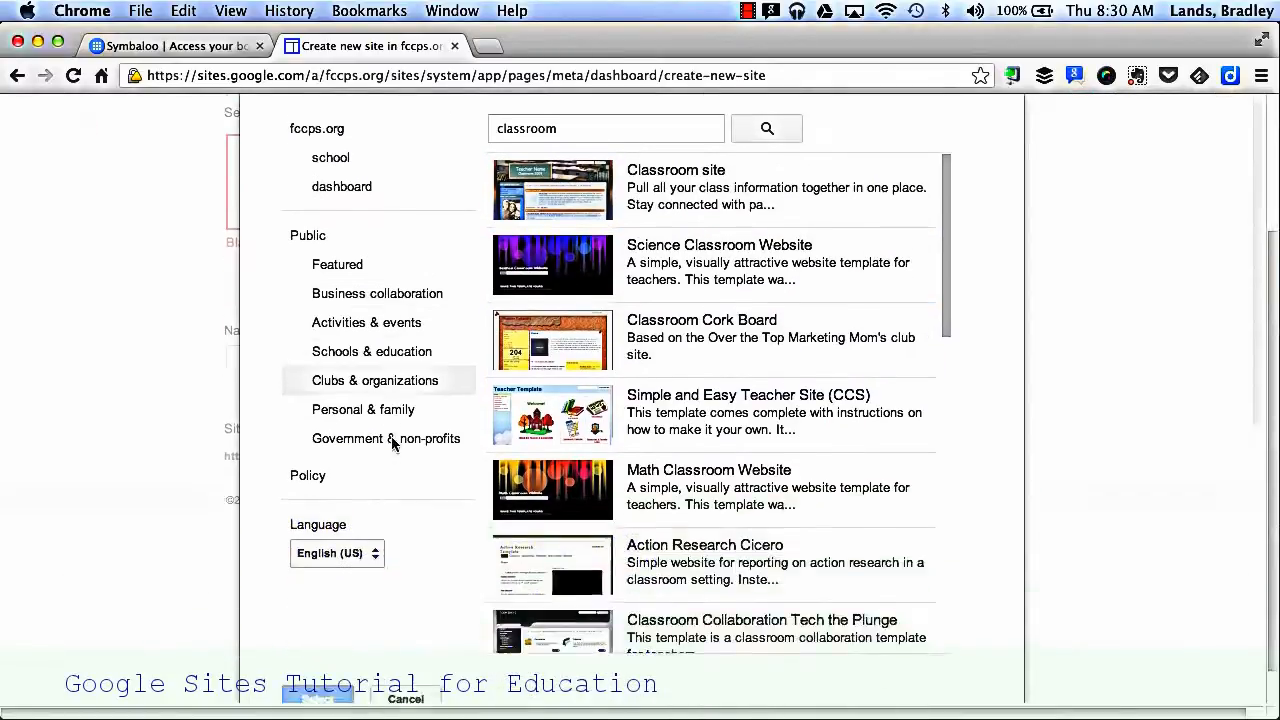
left_click(405, 657)
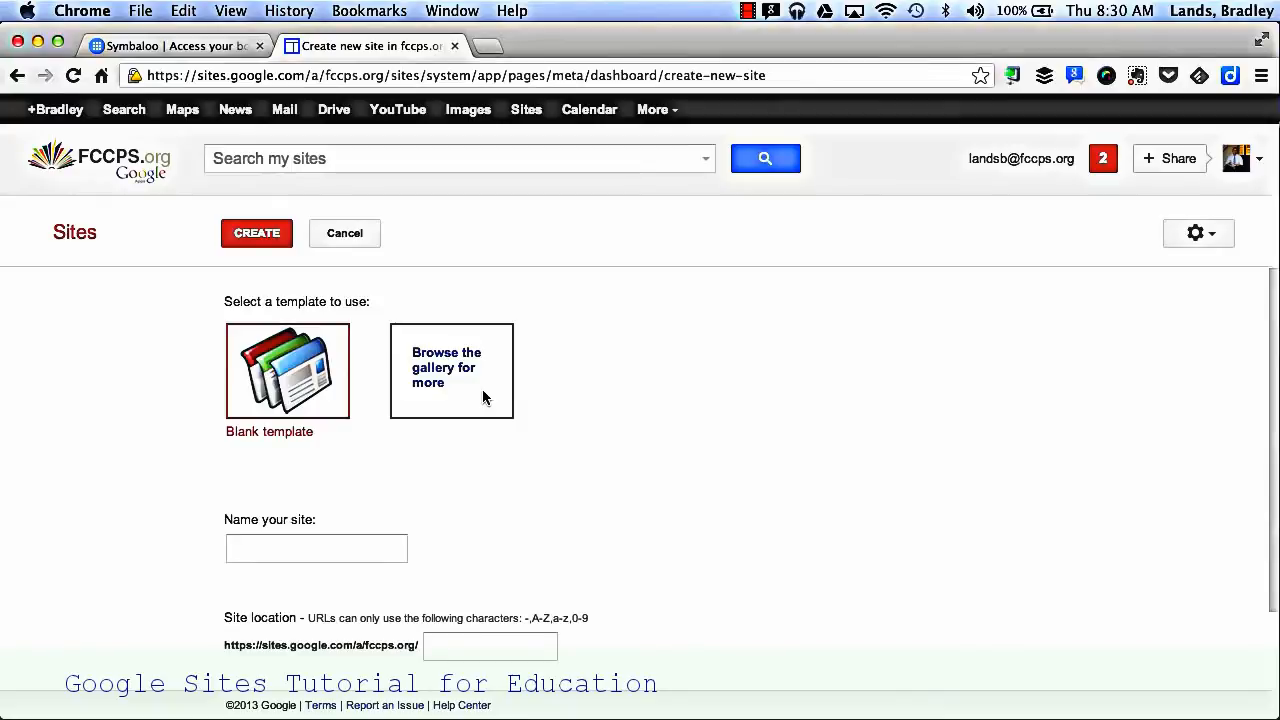
Step: Name the new blank-template site "My Google Site"
scroll(400, 430, "down", 2)
left_click(310, 451)
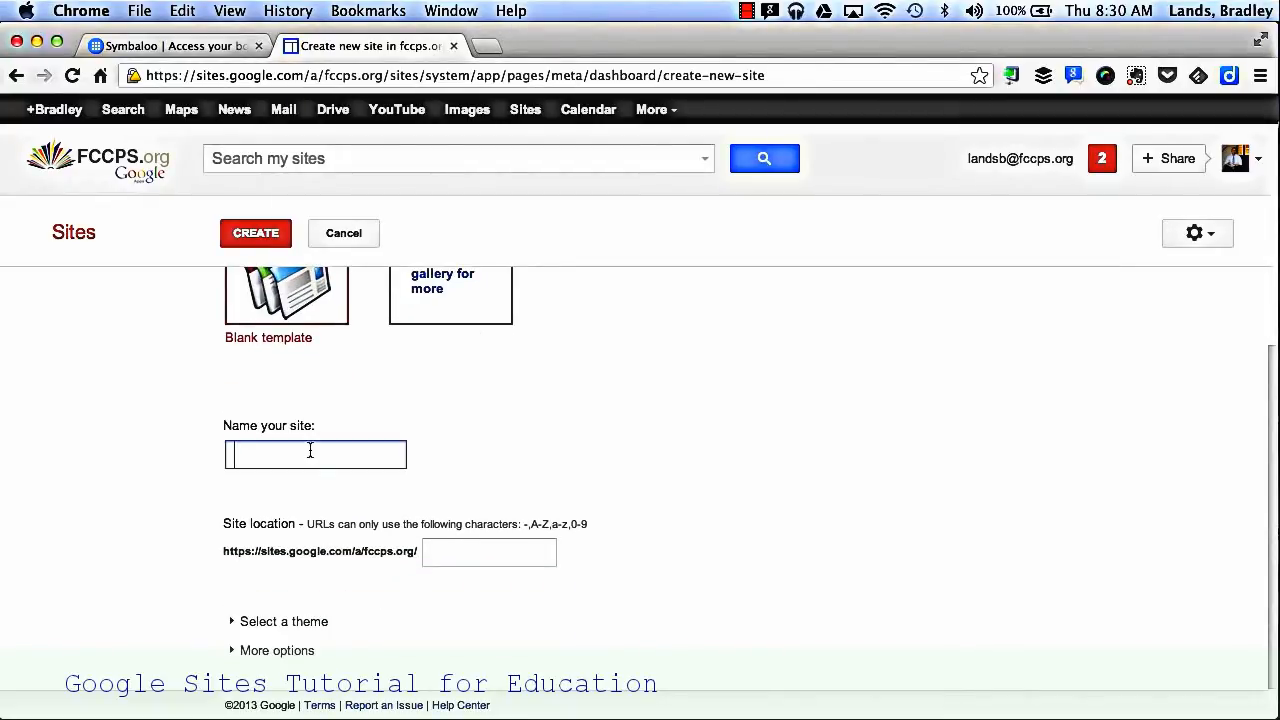
type("My Google Site")
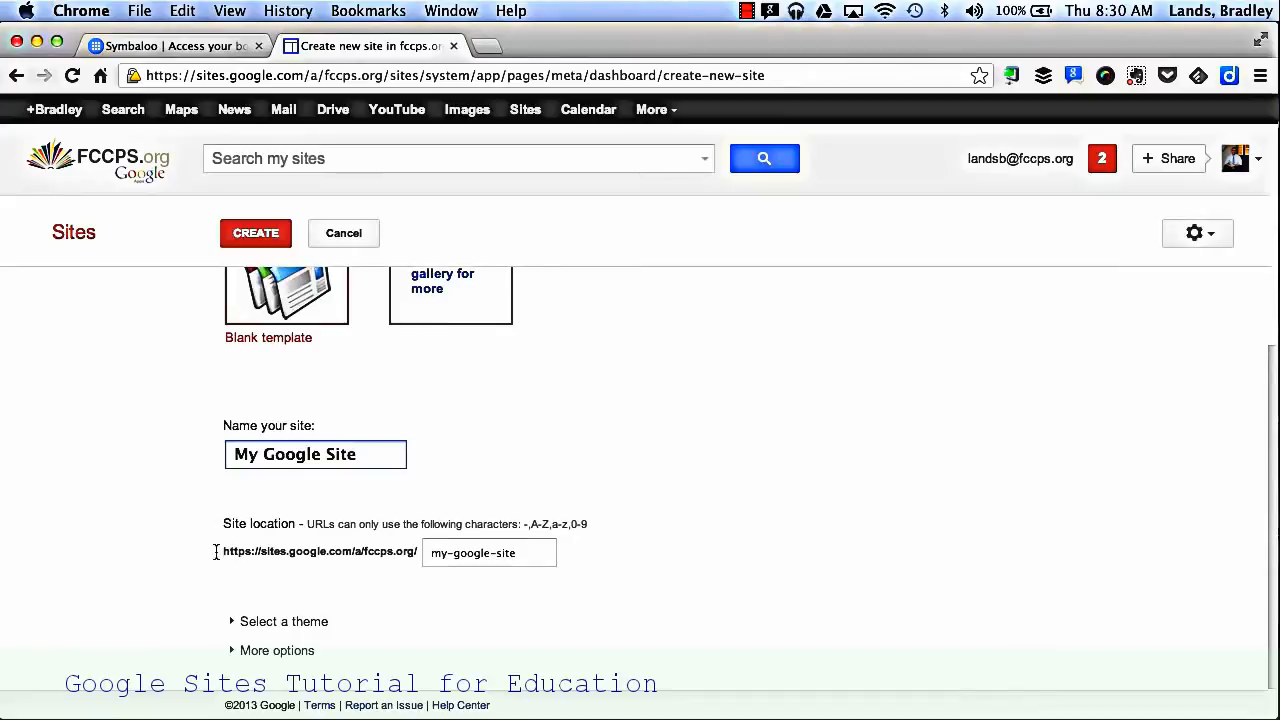
Step: Look through the available site themes and choose the Notebook theme
left_click(233, 624)
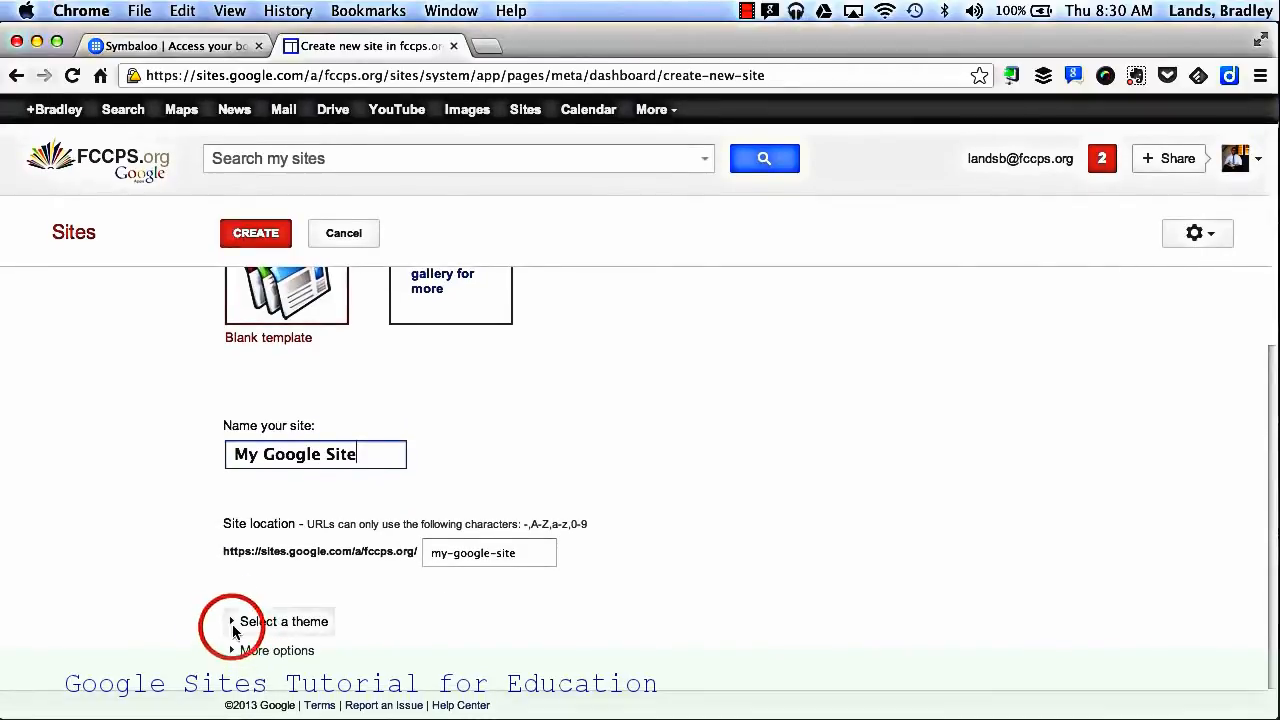
scroll(632, 638, "down", 5)
scroll(632, 638, "down", 4)
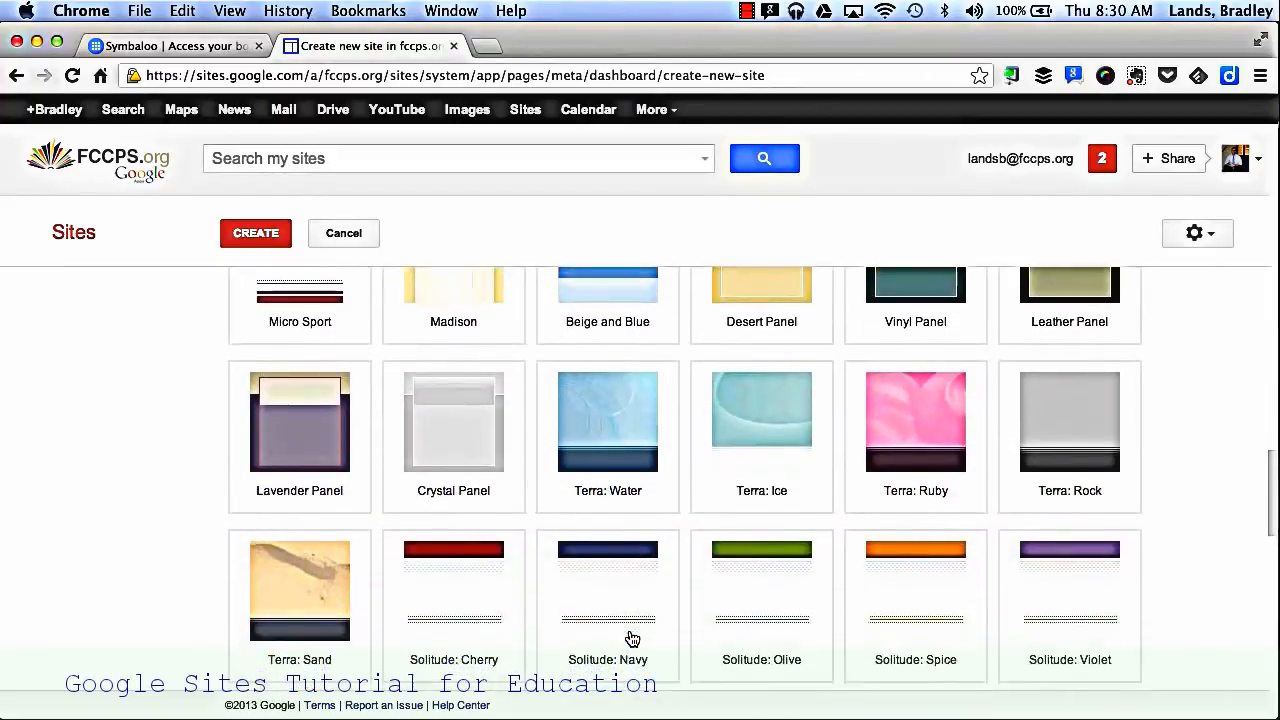
scroll(632, 638, "down", 3)
scroll(632, 638, "up", 5)
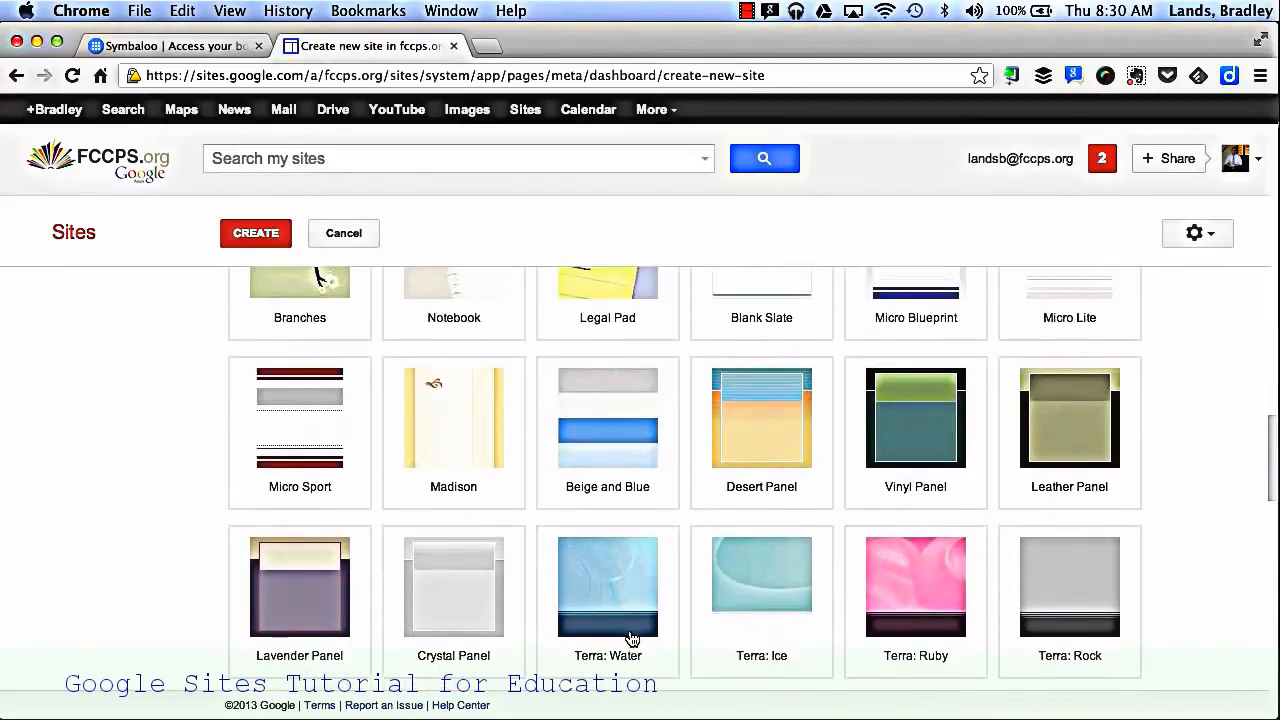
scroll(632, 638, "up", 3)
left_click(479, 416)
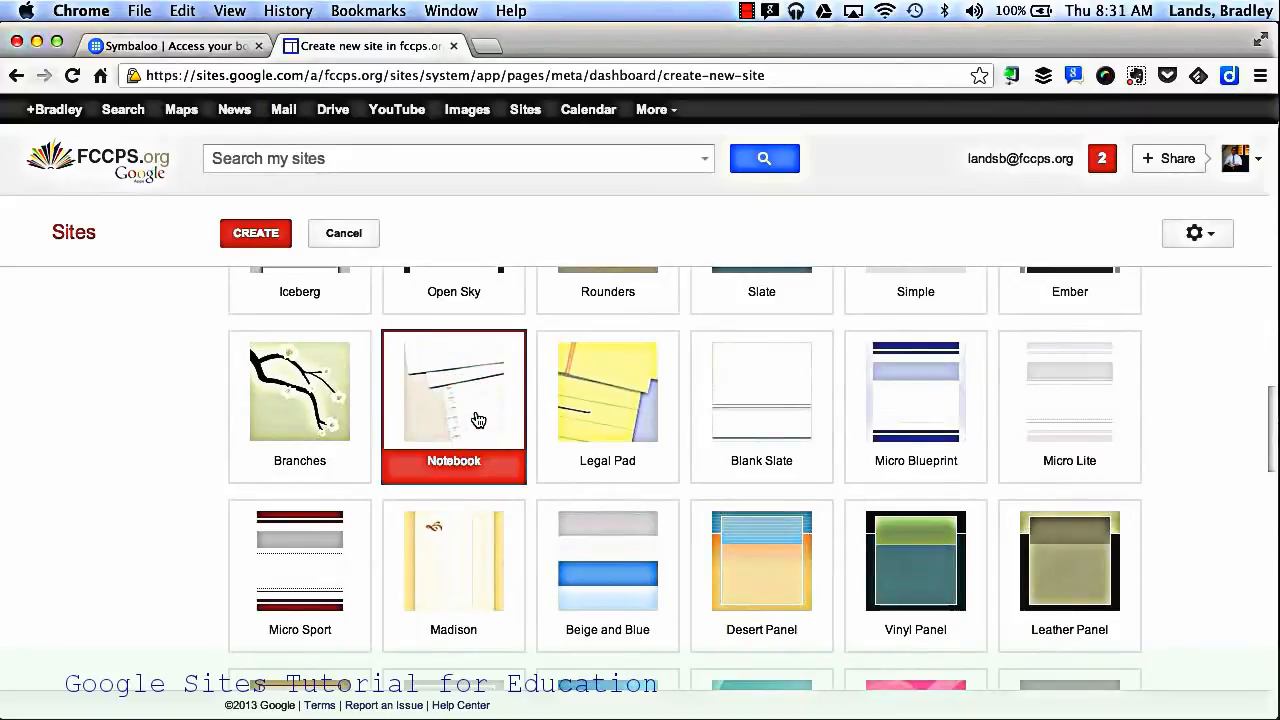
Step: Enter "school, education," as the site categories under the additional options and leave the site description empty
scroll(77, 509, "down", 12)
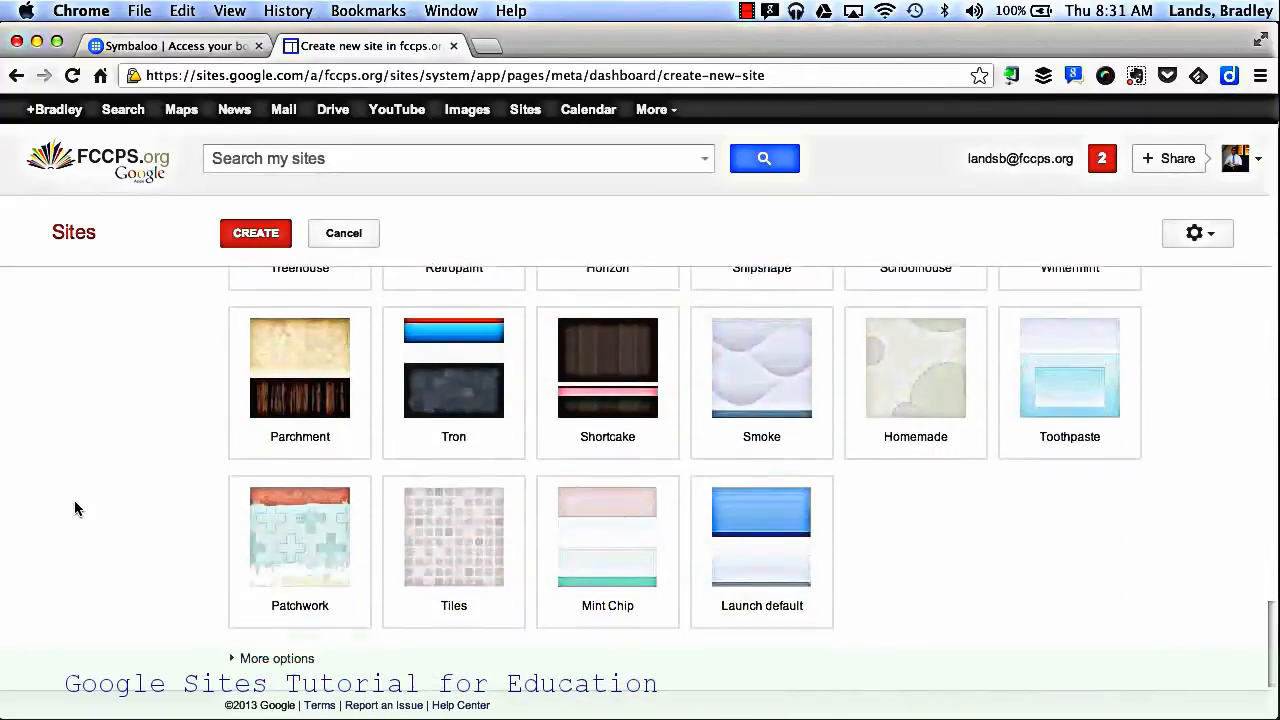
left_click(236, 652)
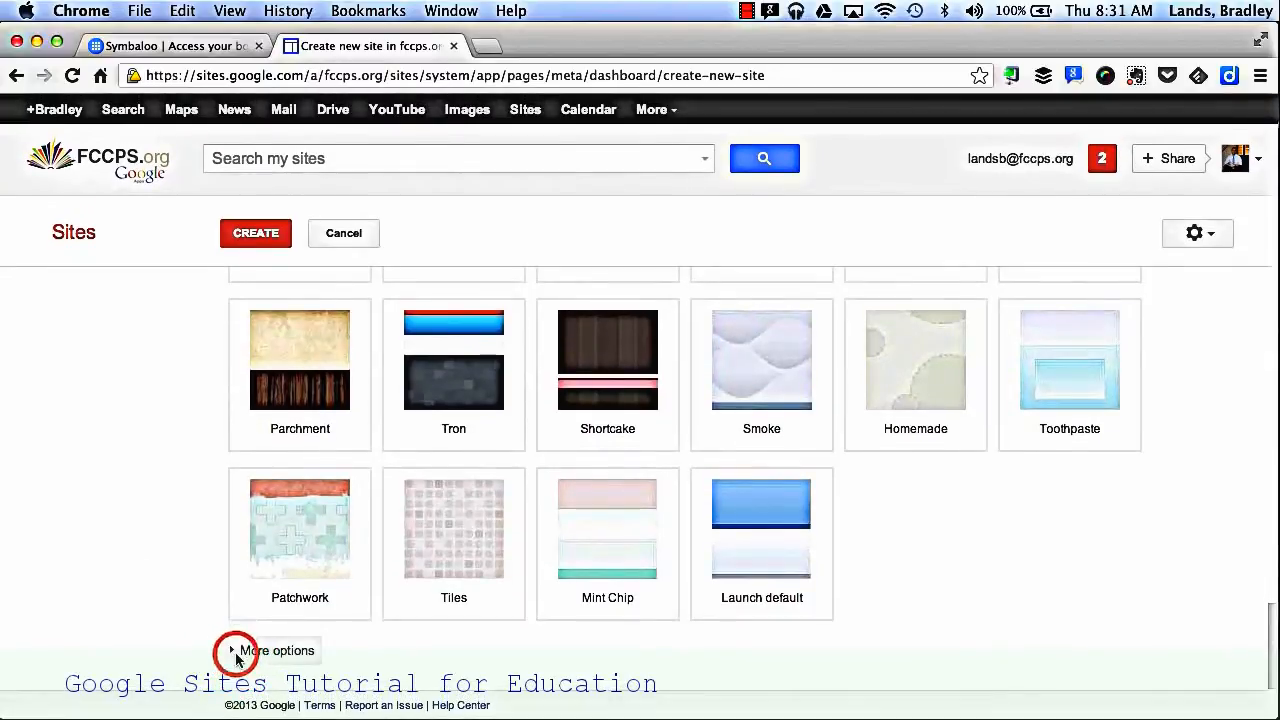
scroll(237, 655, "down", 4)
left_click(281, 505)
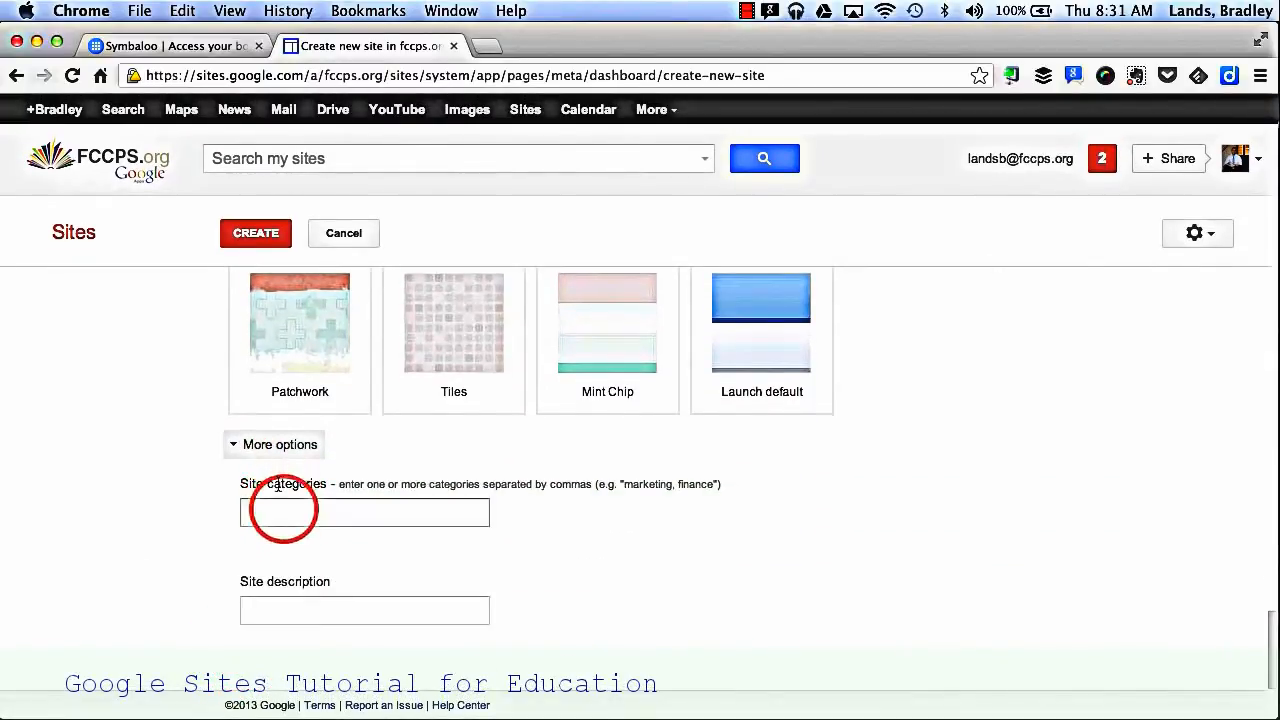
type("scho")
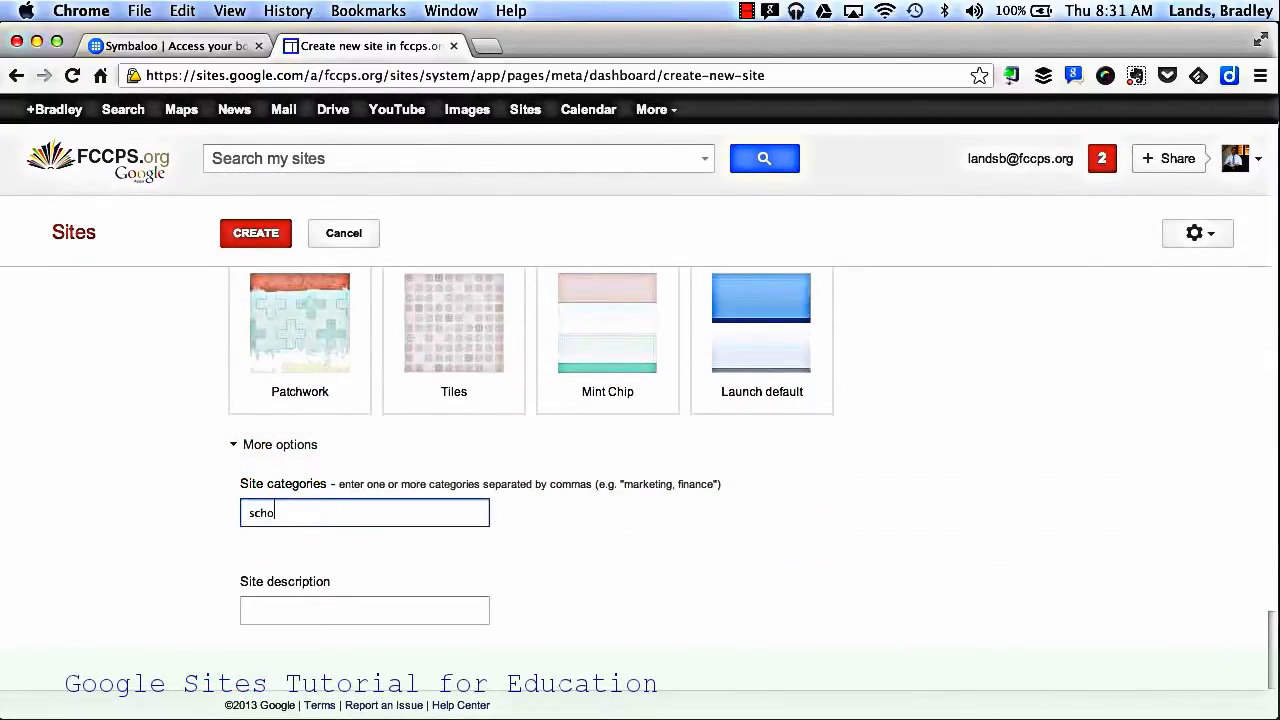
type("ol, educa")
left_click(252, 617)
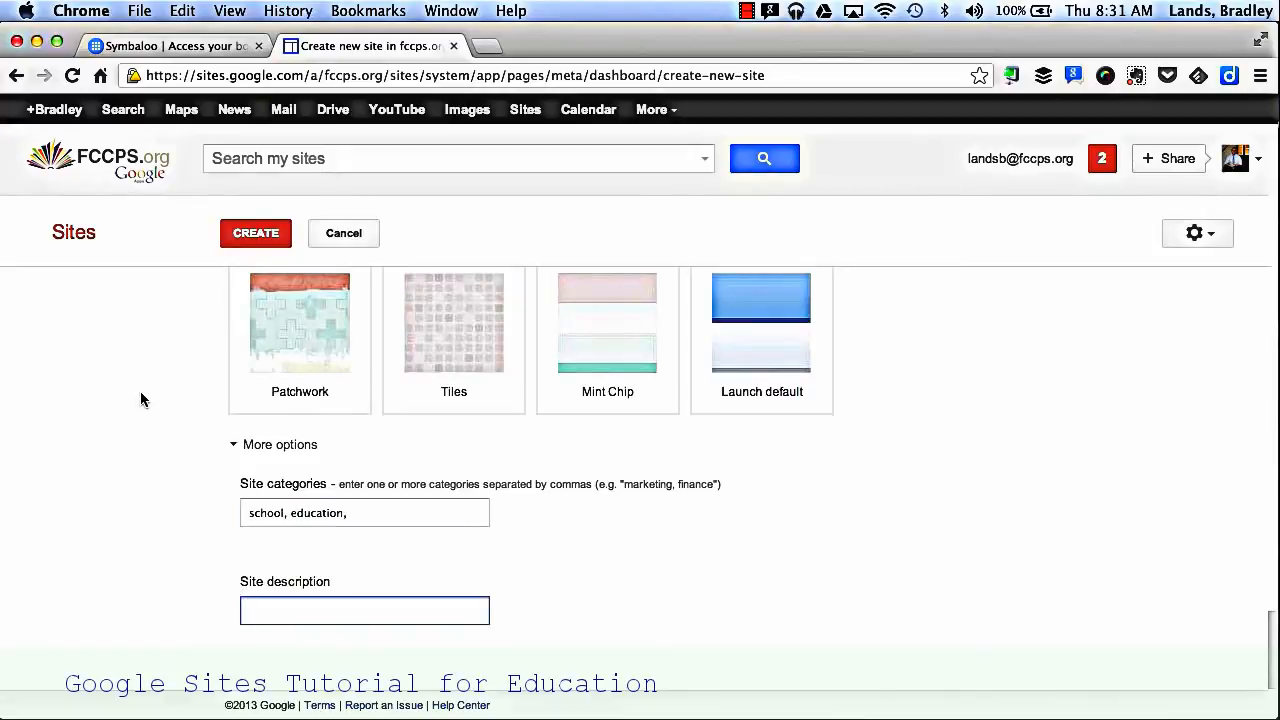
Step: Return to the start of the new-site form and create the site
scroll(140, 398, "up", 15)
scroll(140, 399, "up", 2)
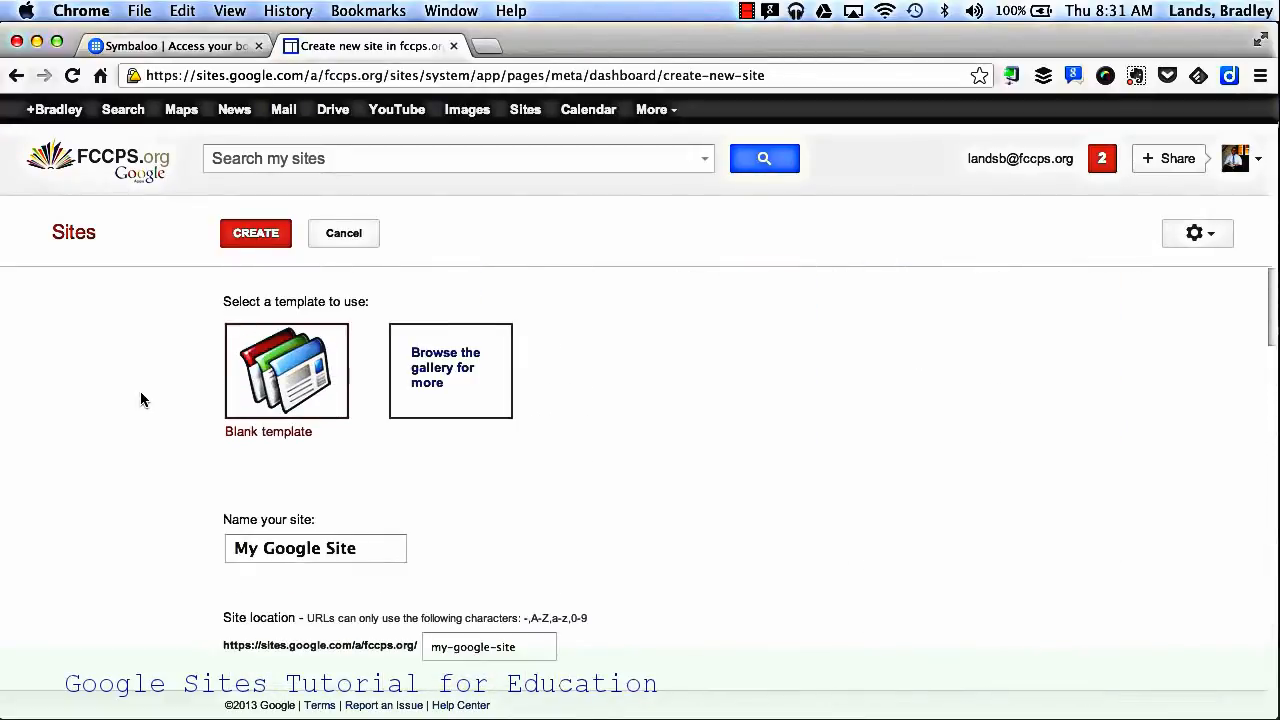
left_click(262, 233)
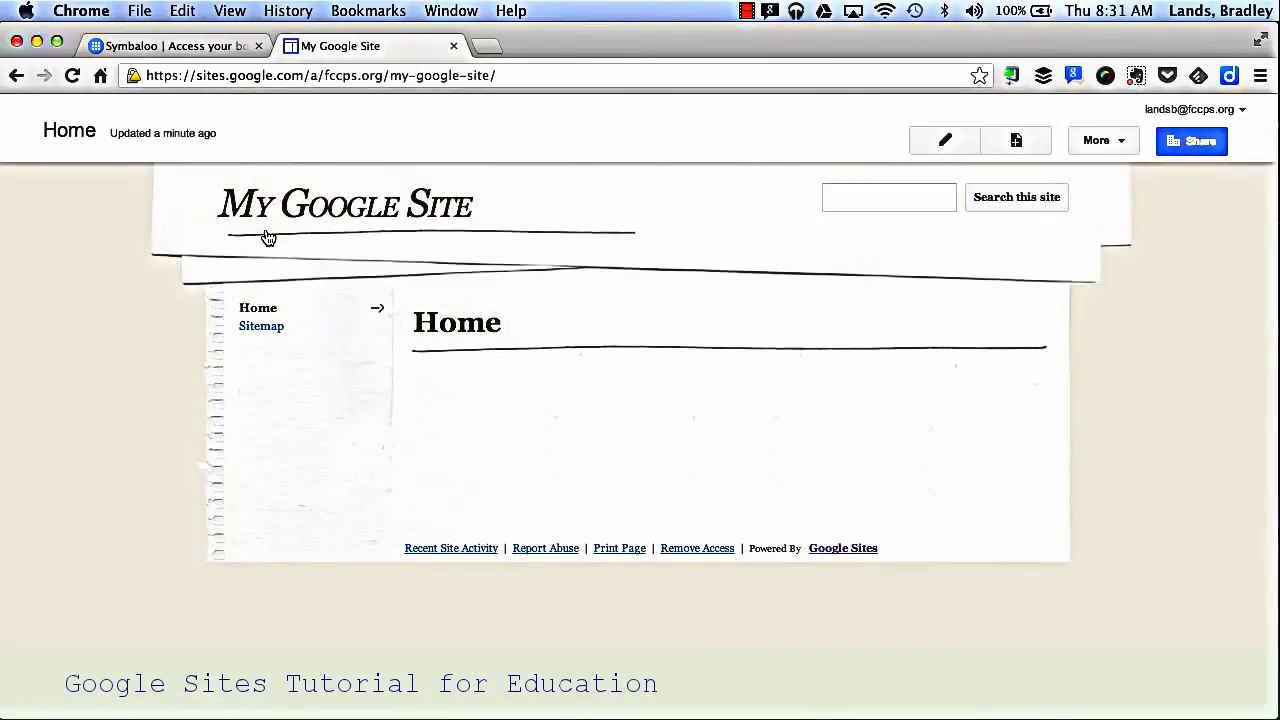
Step: Edit the home page with the body text "I can type in text" and the title "Google Site", and save it
left_click(928, 146)
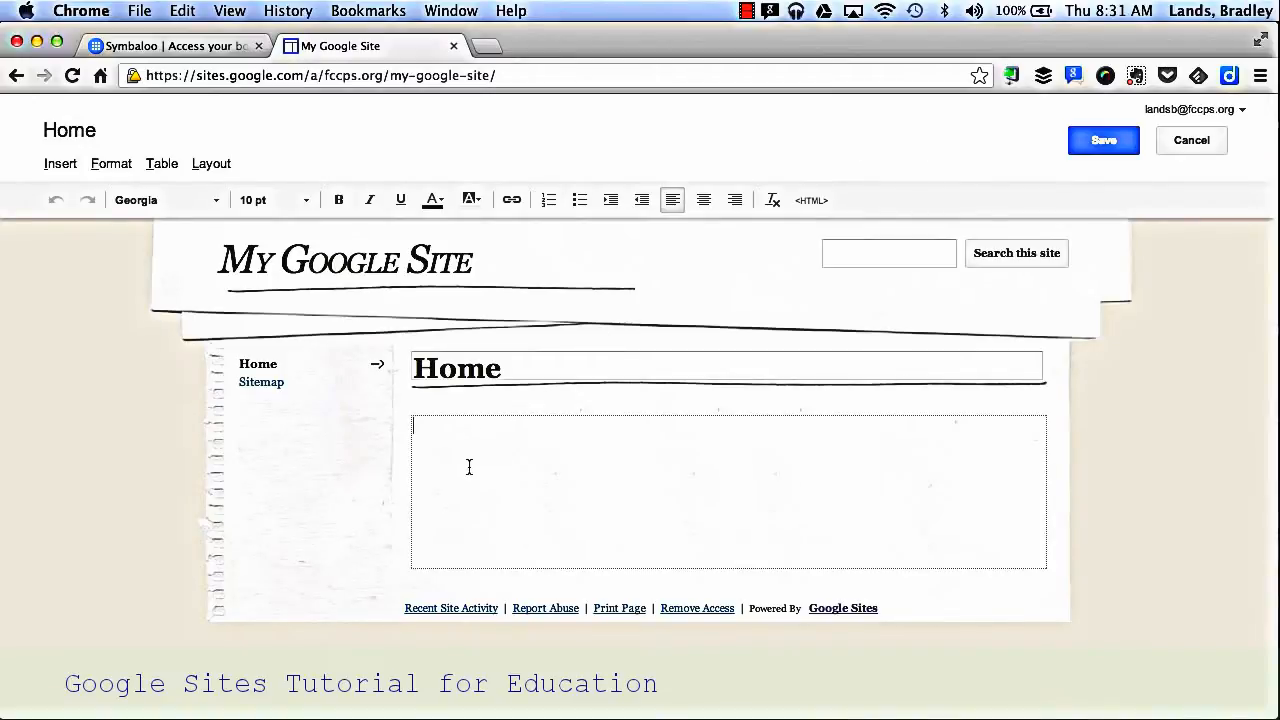
type("I can type in text")
double_click(455, 368)
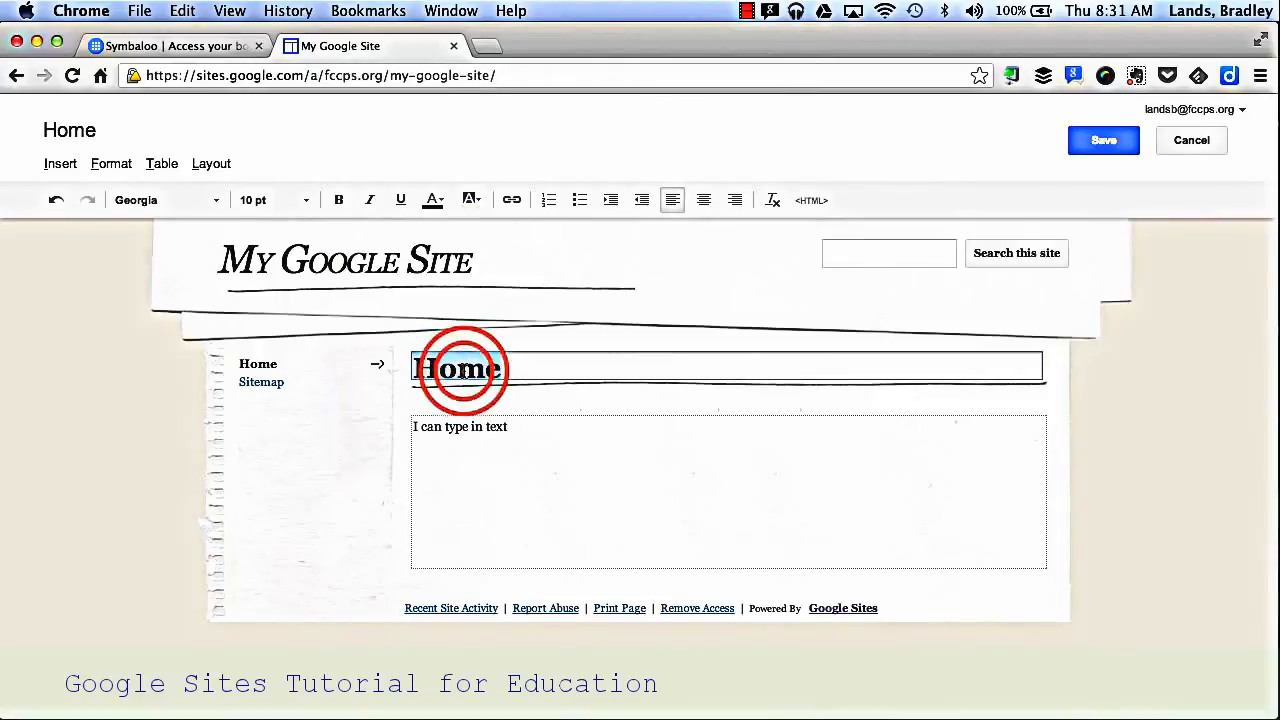
type("Google Site")
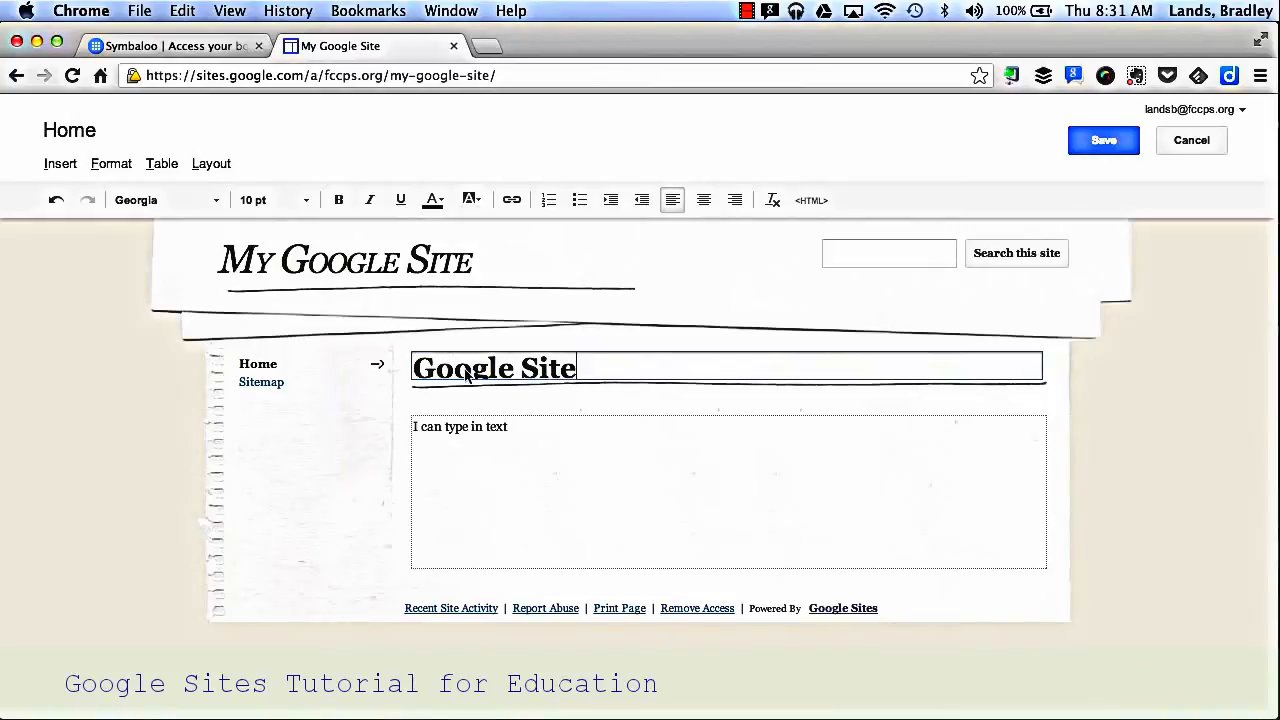
left_click(1088, 145)
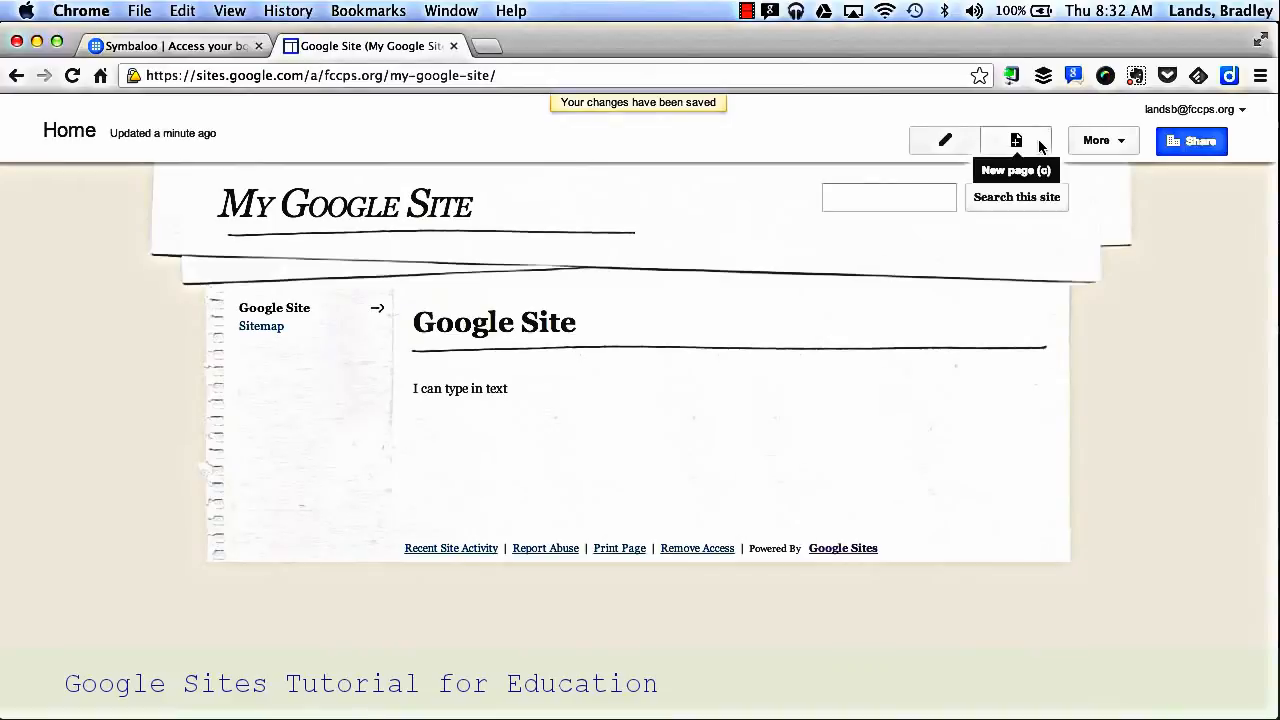
Step: Create a new top-level page named "Directions" using the Web Page template
left_click(1039, 146)
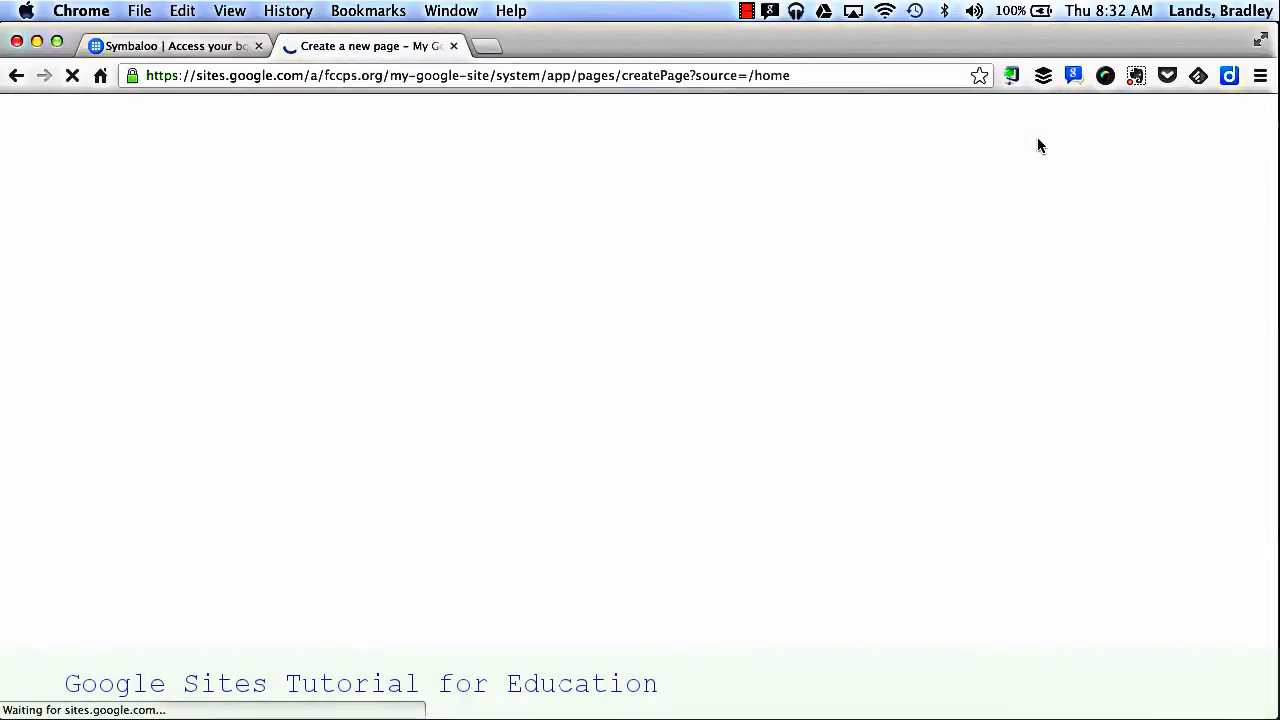
left_click(310, 400)
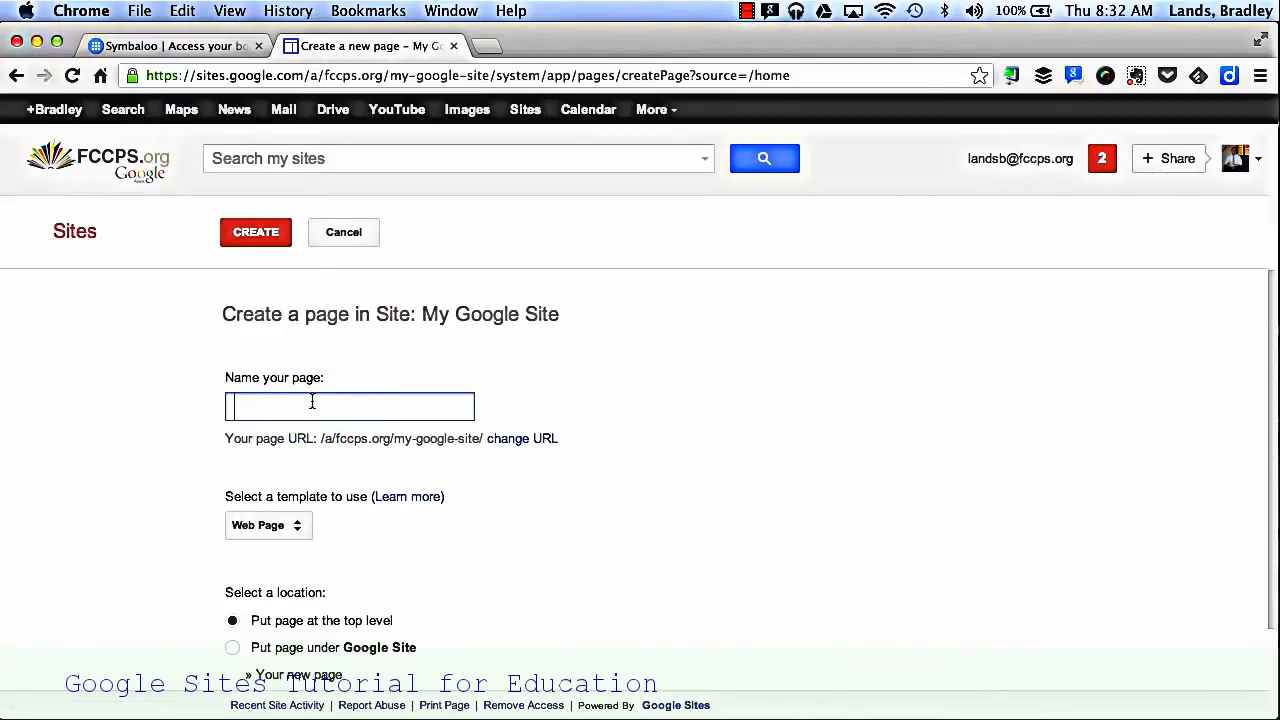
type("Directions")
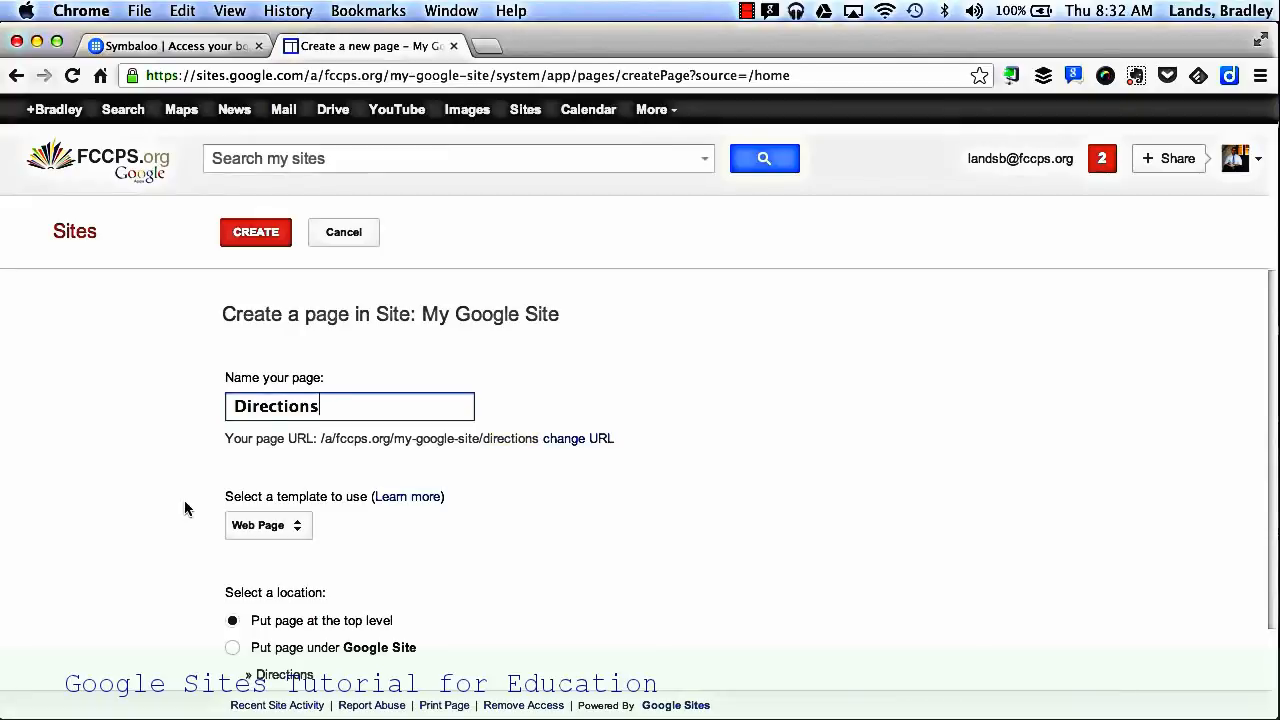
scroll(182, 512, "down", 2)
left_click(290, 470)
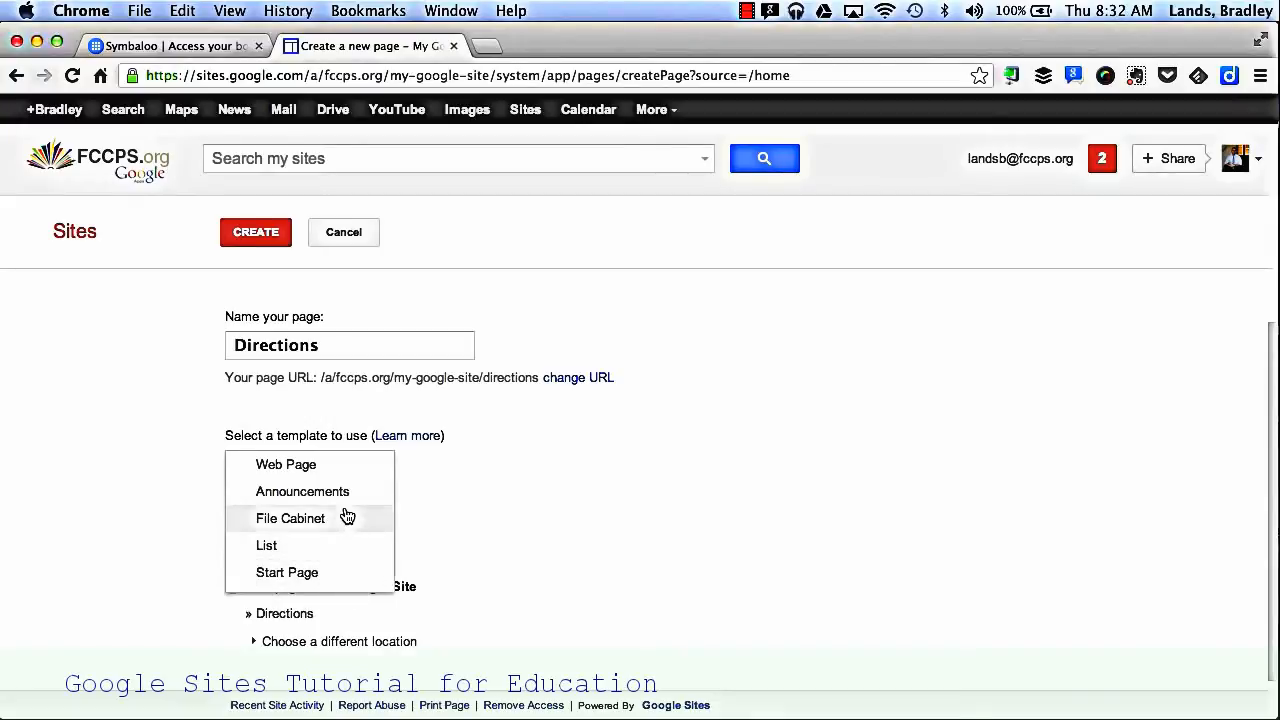
left_click(358, 466)
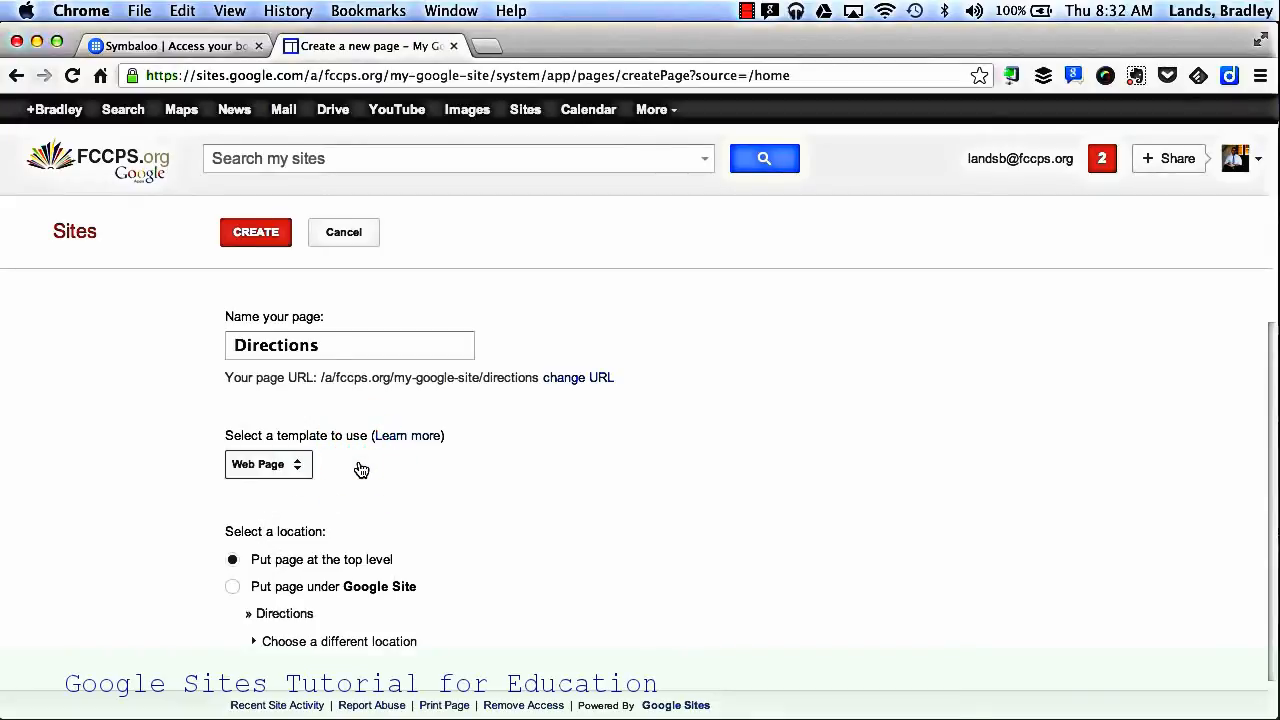
scroll(493, 474, "down", 1)
scroll(493, 474, "up", 3)
left_click(257, 231)
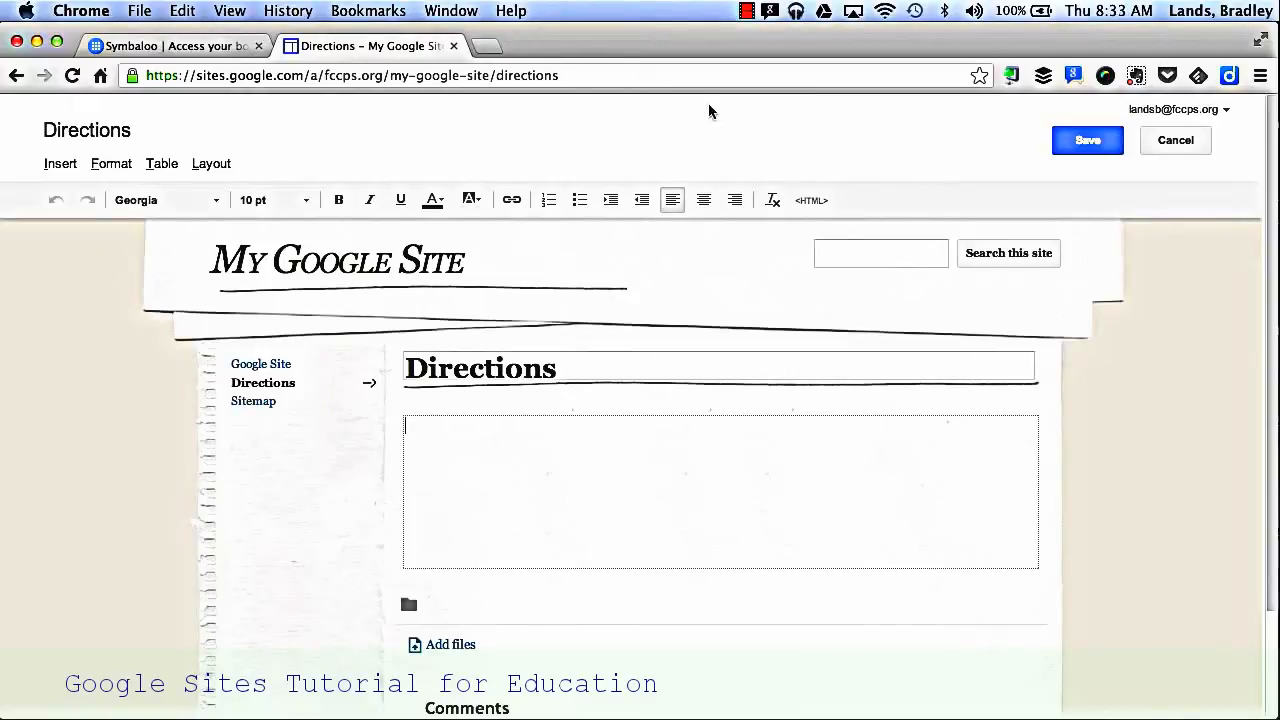
Step: Examine the content that can be inserted on the Directions page, including the YouTube video and image dialogs, without inserting anything
left_click(60, 165)
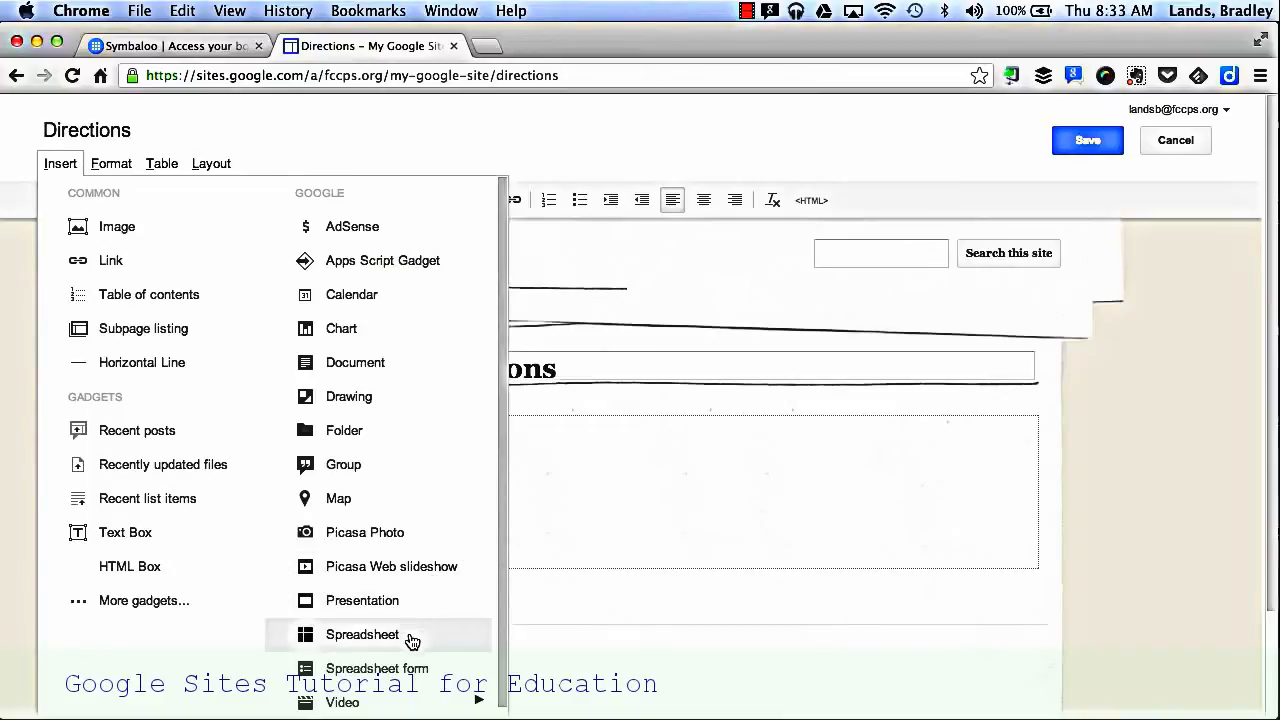
mouse_move(402, 695)
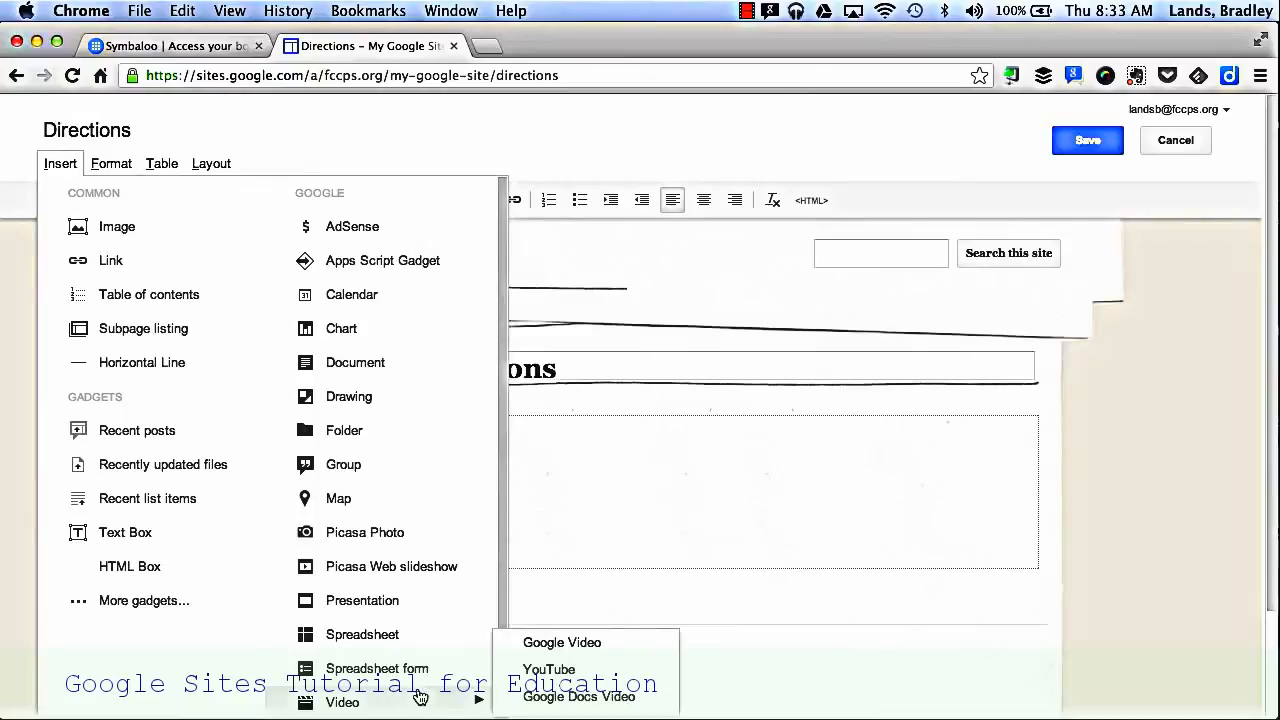
left_click(522, 670)
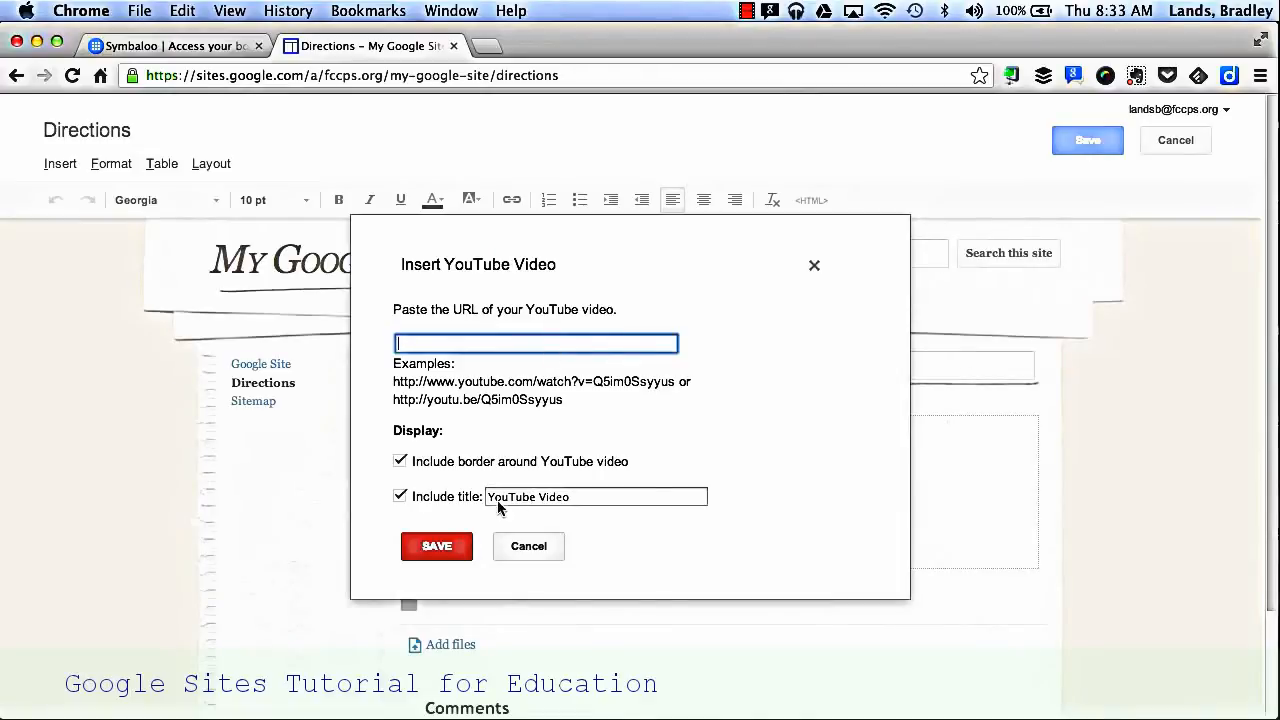
left_click(519, 547)
left_click(62, 168)
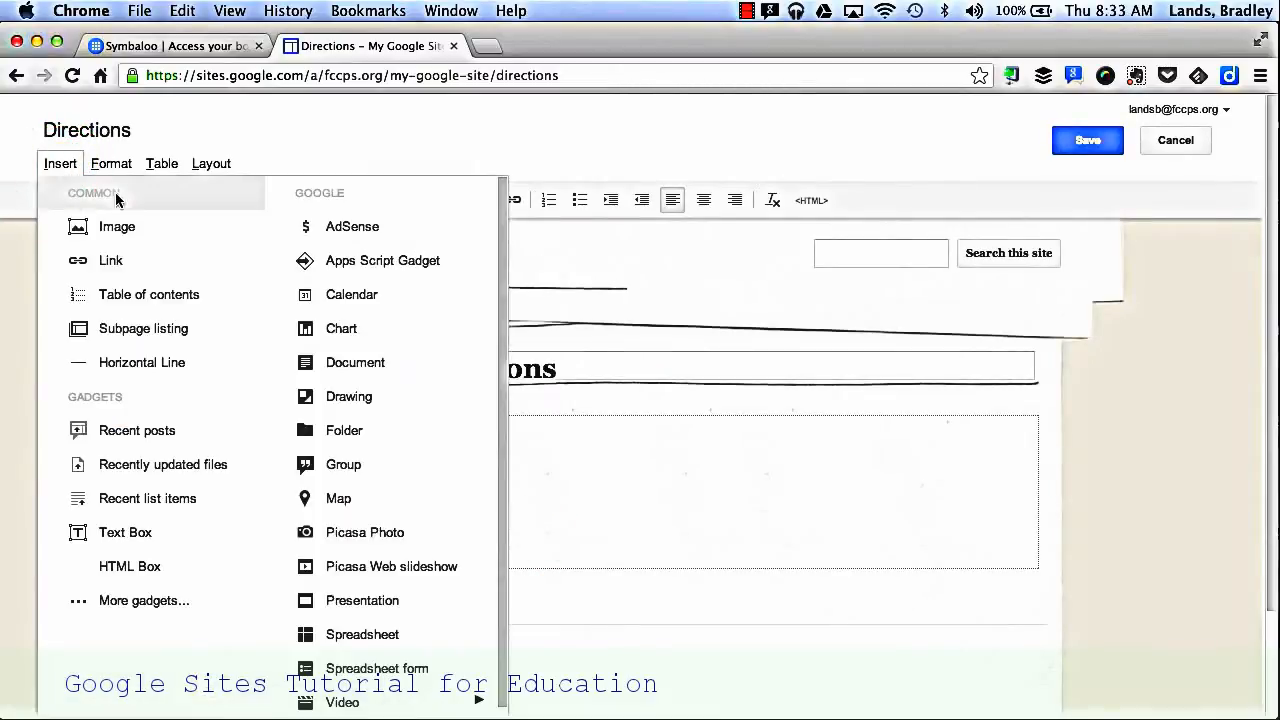
left_click(133, 230)
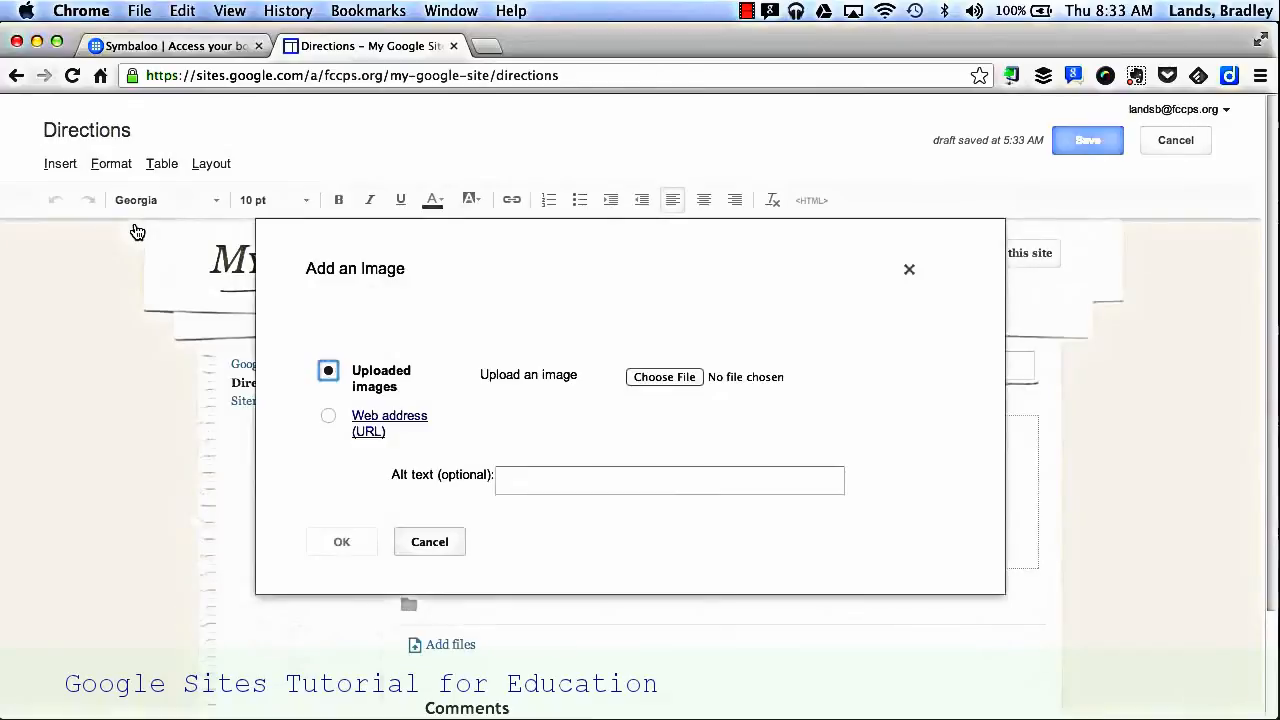
left_click(429, 541)
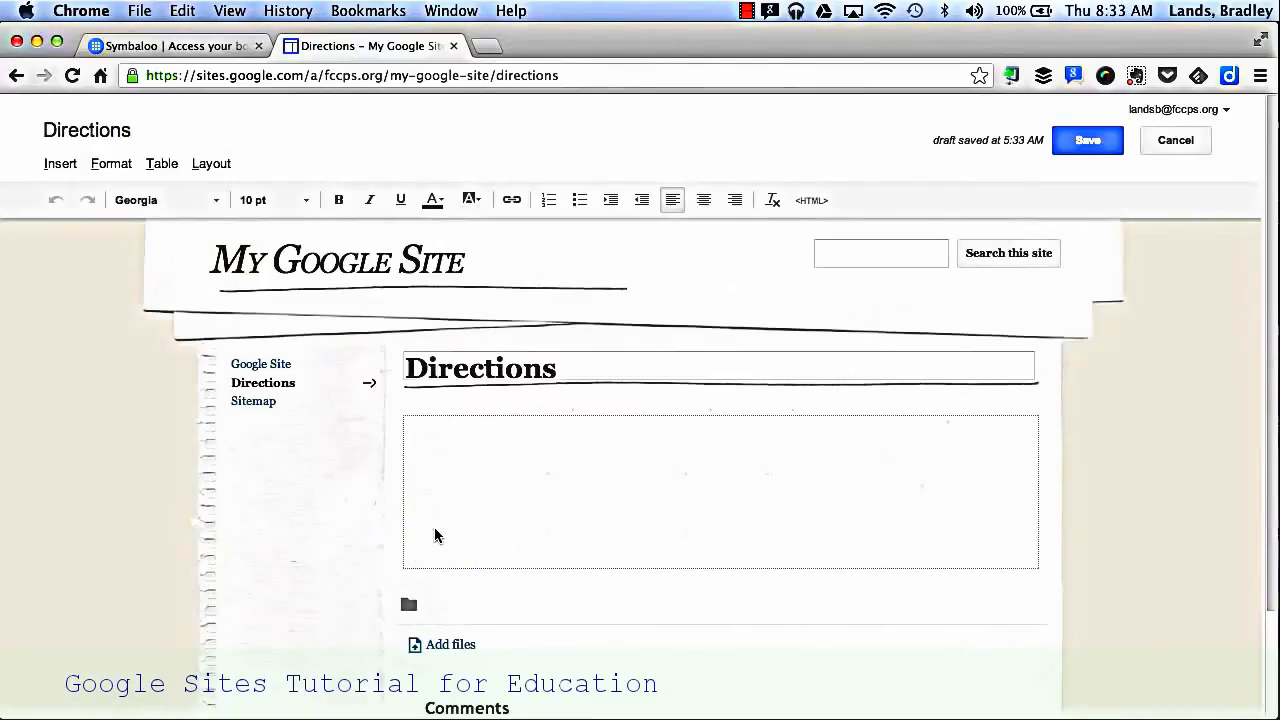
Step: Save the Directions page and review its page settings without changing them
left_click(1089, 142)
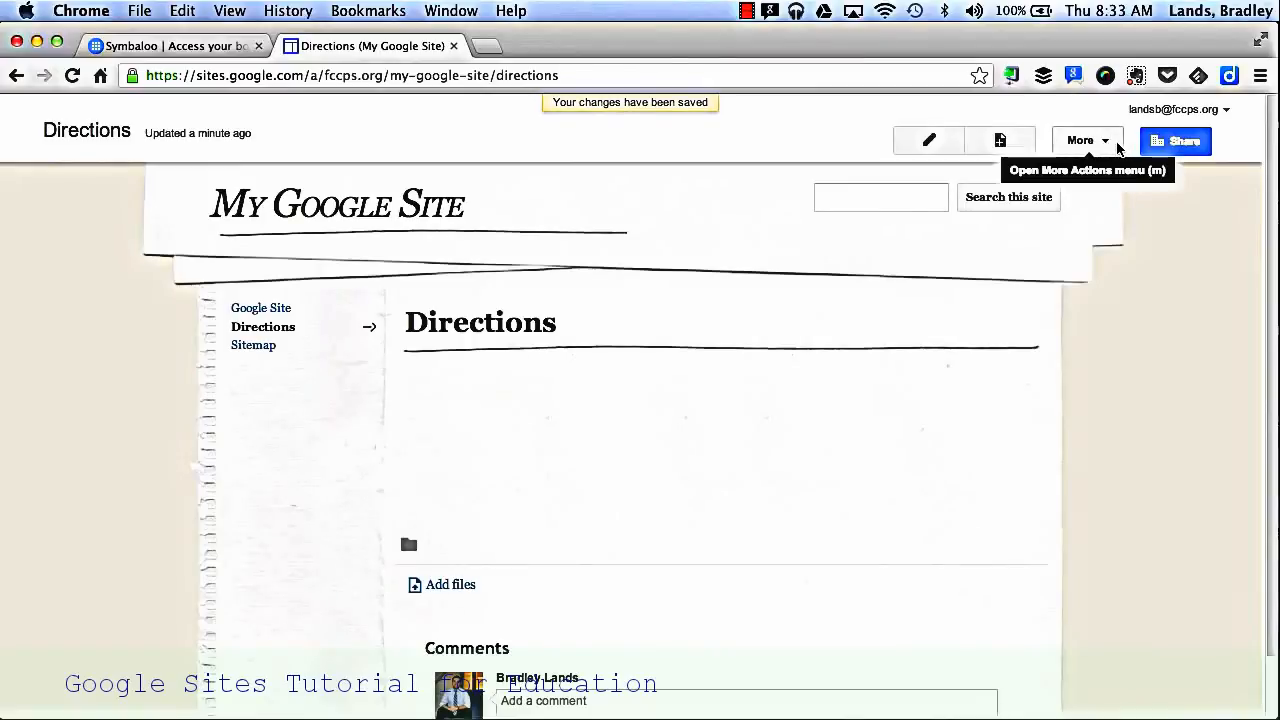
left_click(1118, 148)
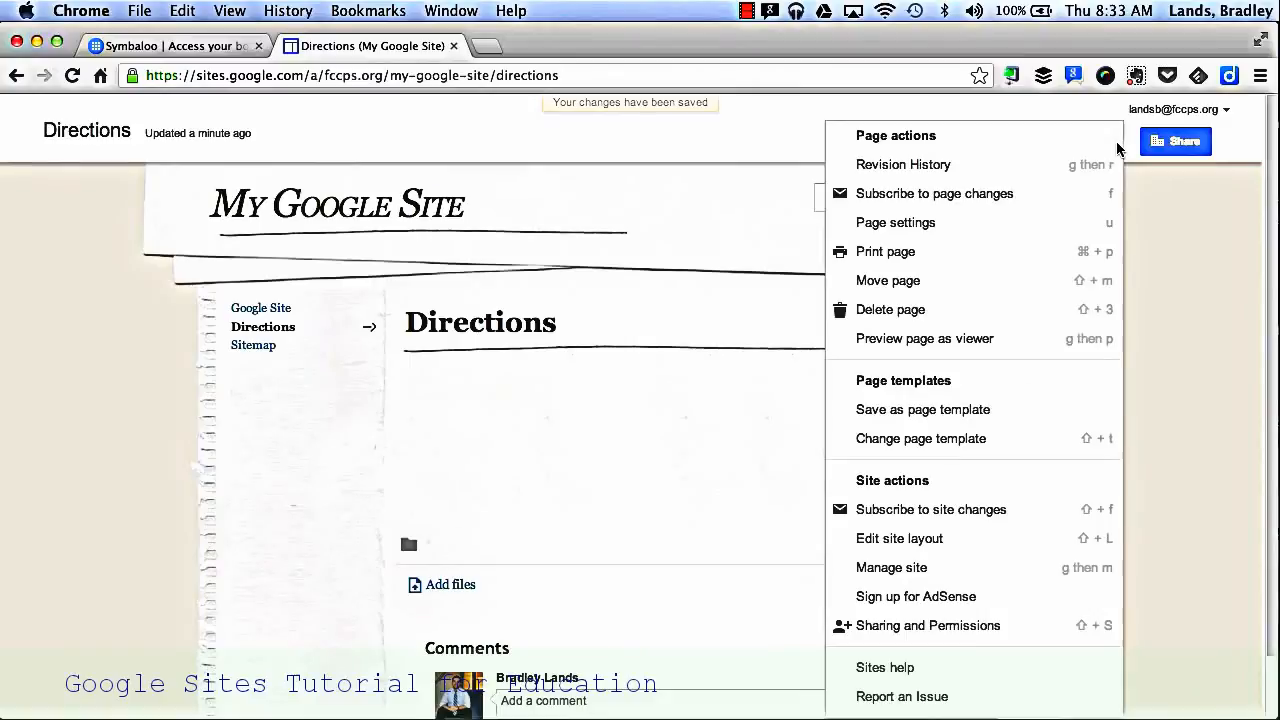
left_click(941, 230)
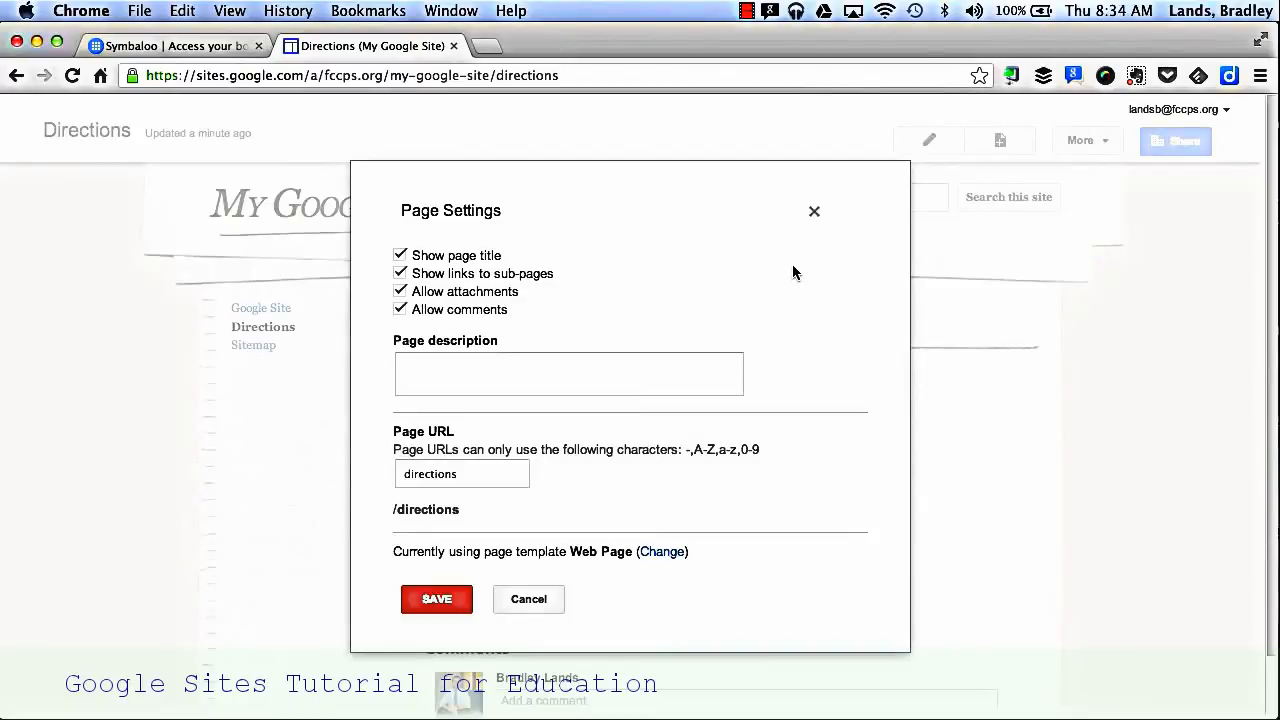
left_click(520, 599)
Step: Add horizontal navigation to the site layout and finish editing the layout
left_click(1085, 140)
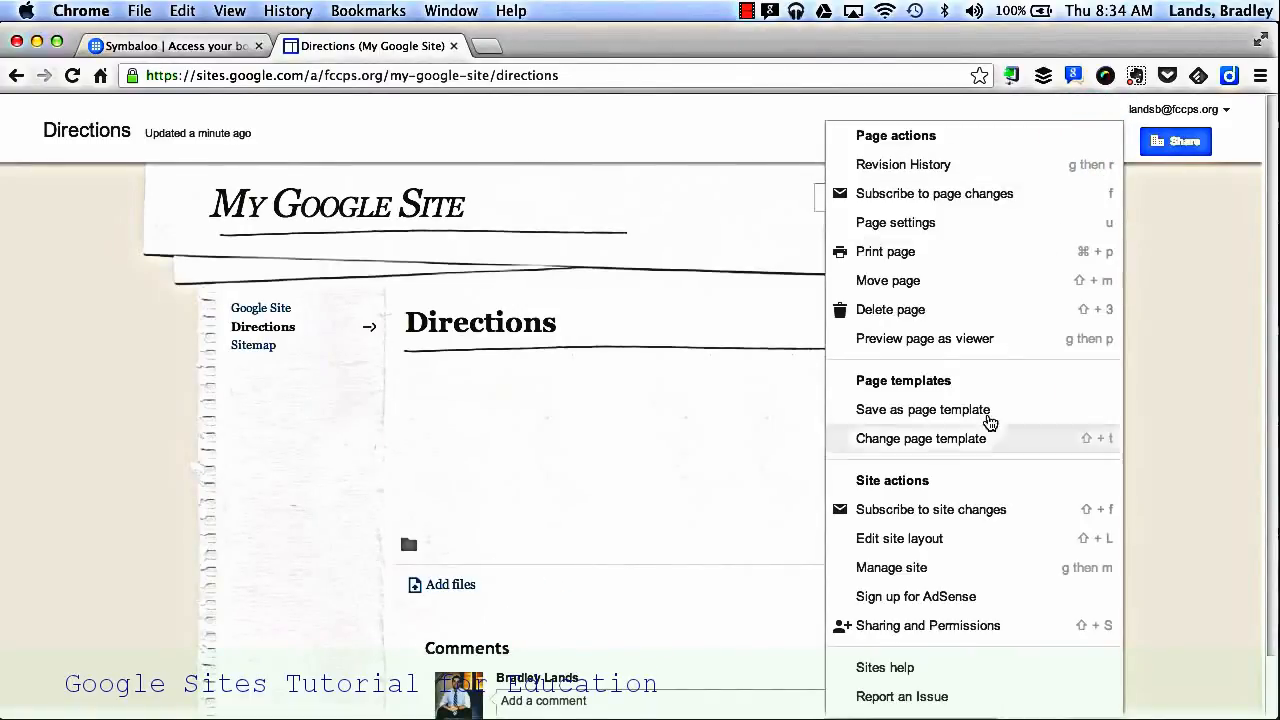
left_click(946, 543)
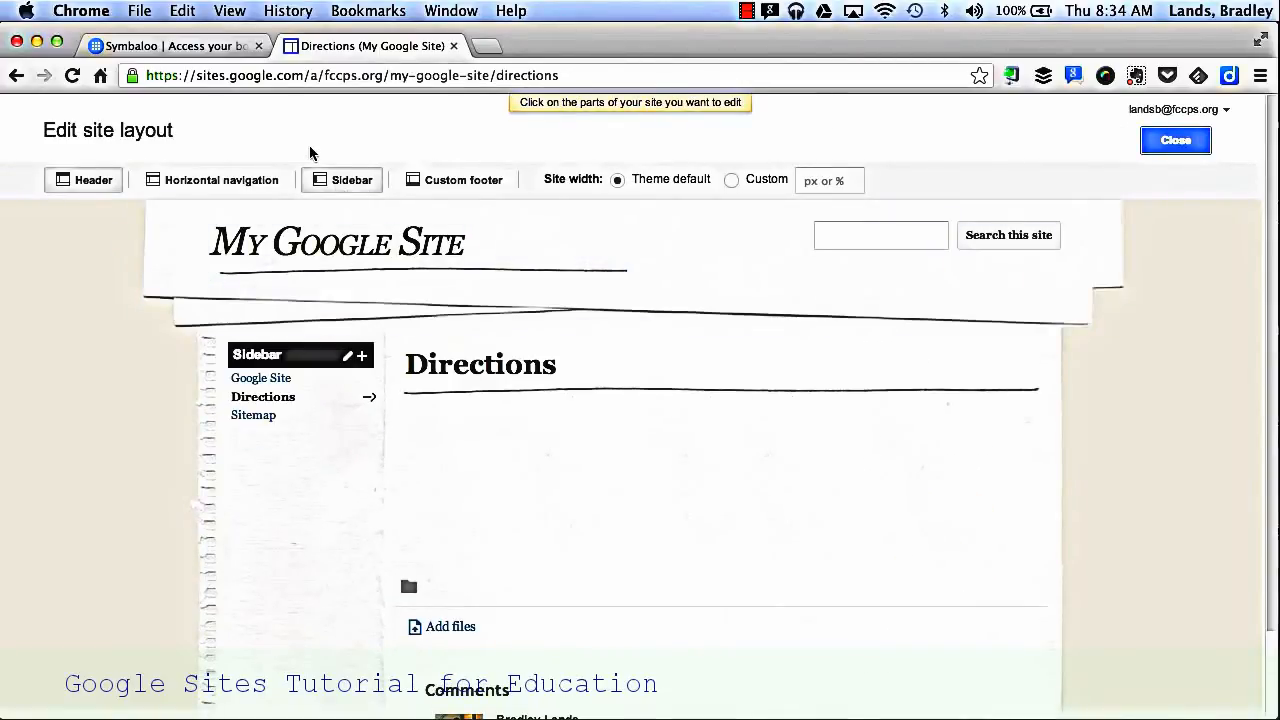
left_click(225, 181)
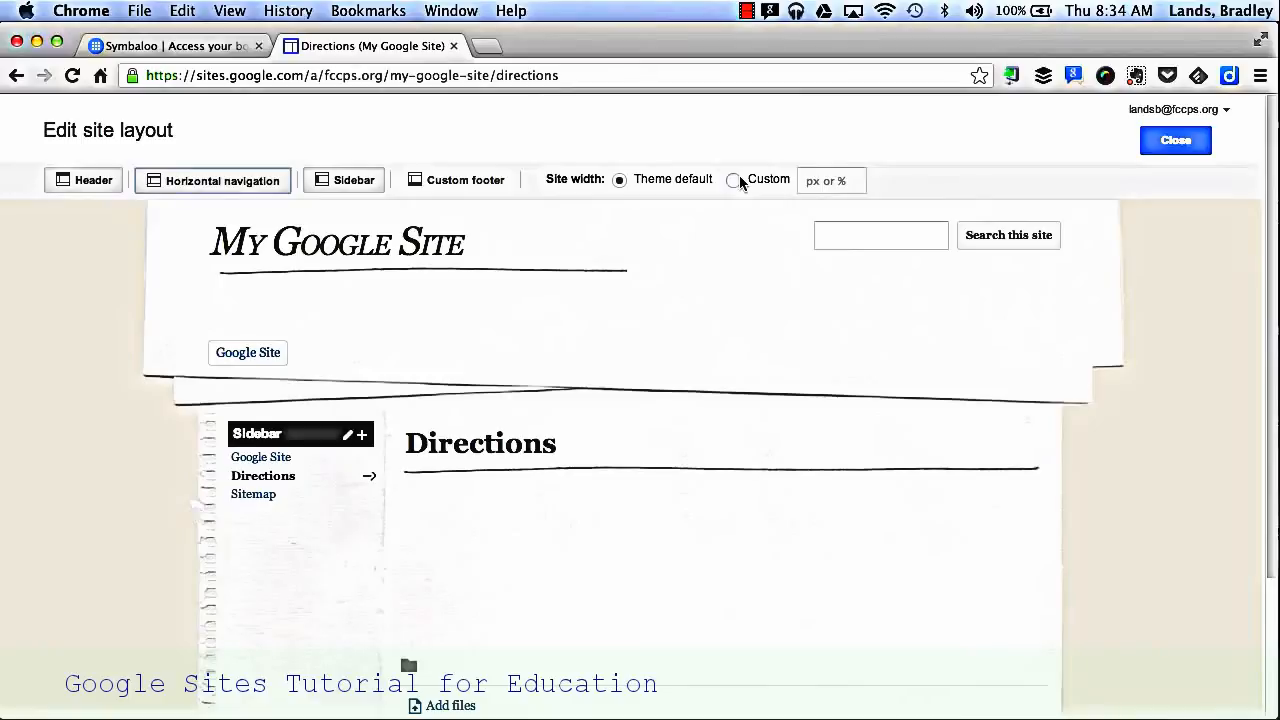
left_click(1163, 146)
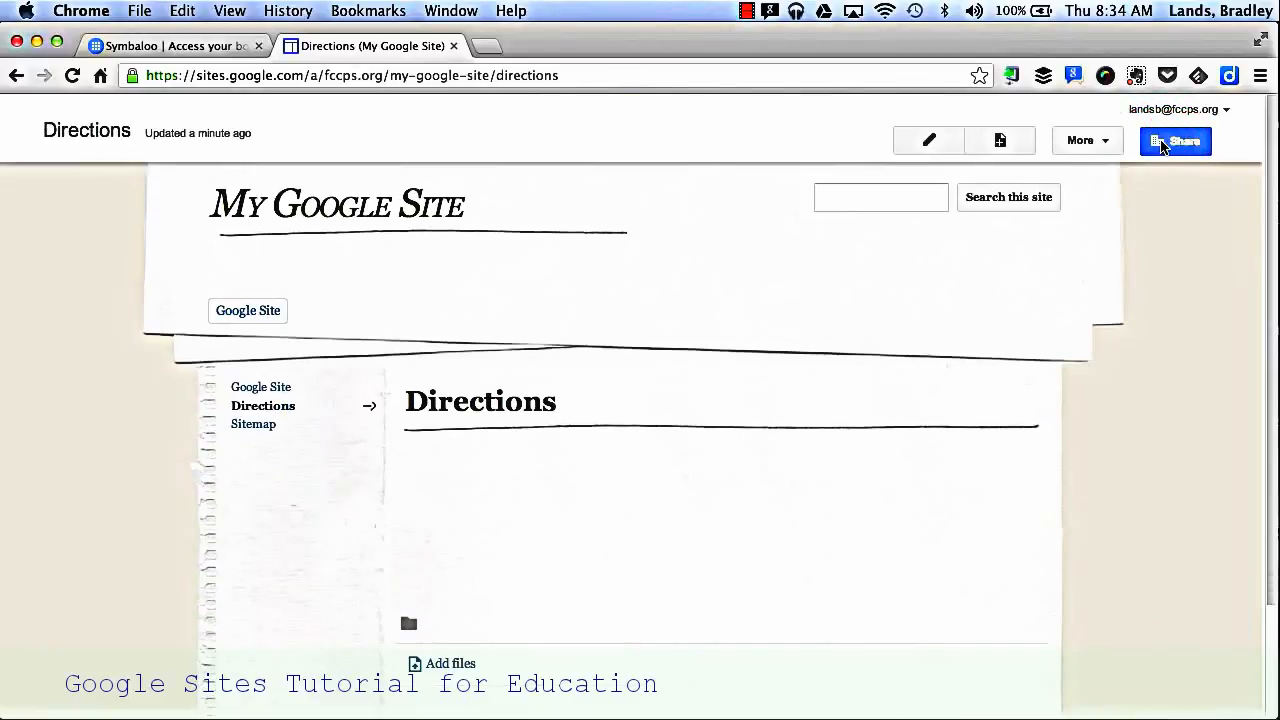
Step: Open the site management area and review the general settings, from the site name and categories to the Webmaster Tools section
left_click(1106, 143)
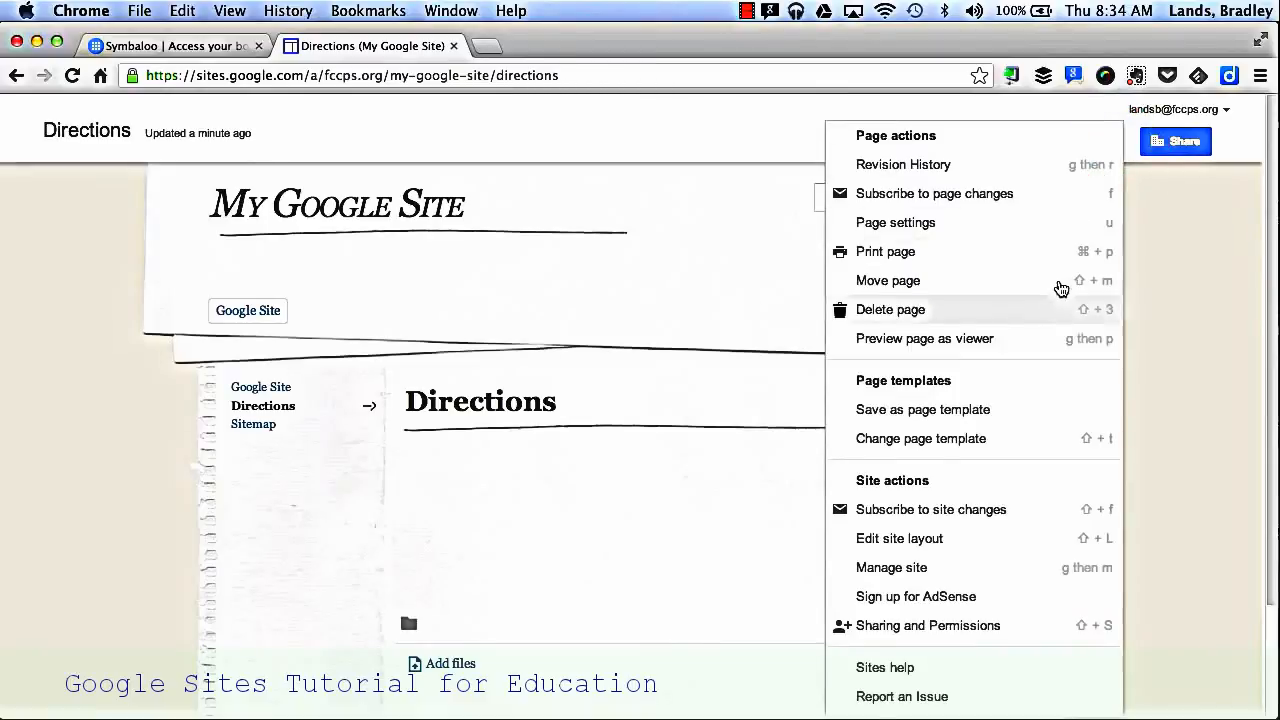
left_click(984, 578)
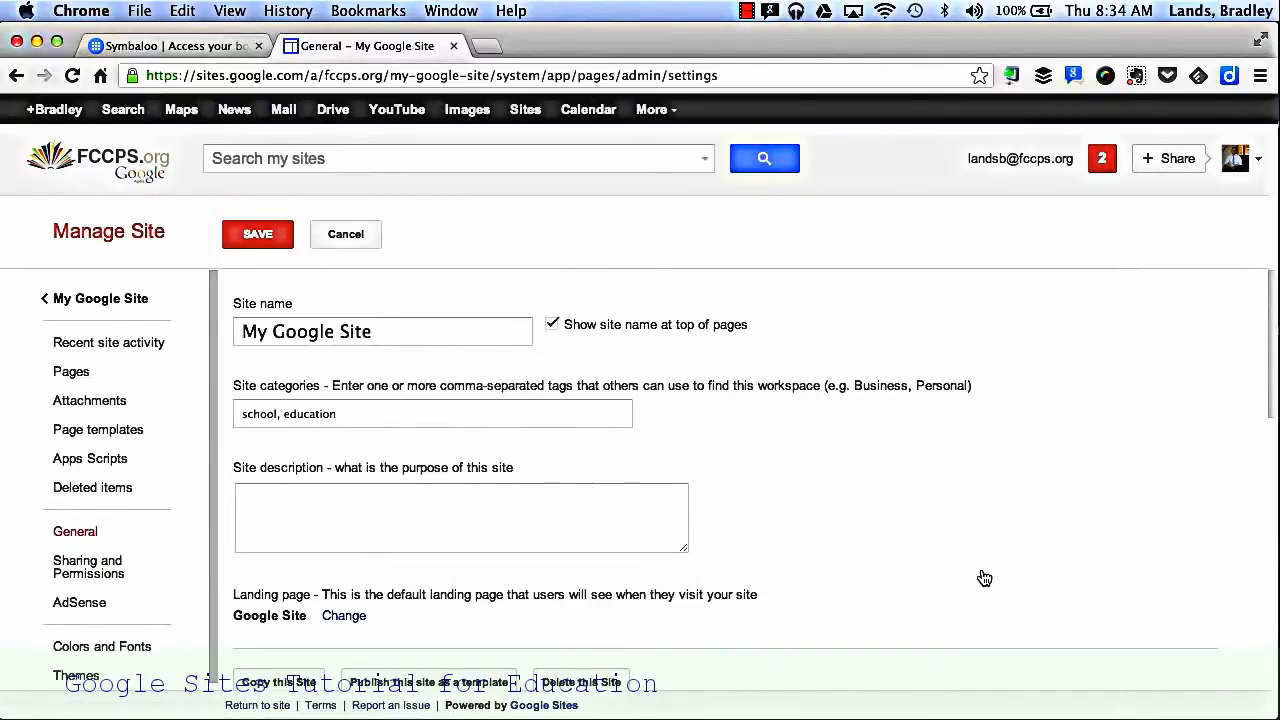
scroll(984, 578, "down", 1)
left_click(351, 380)
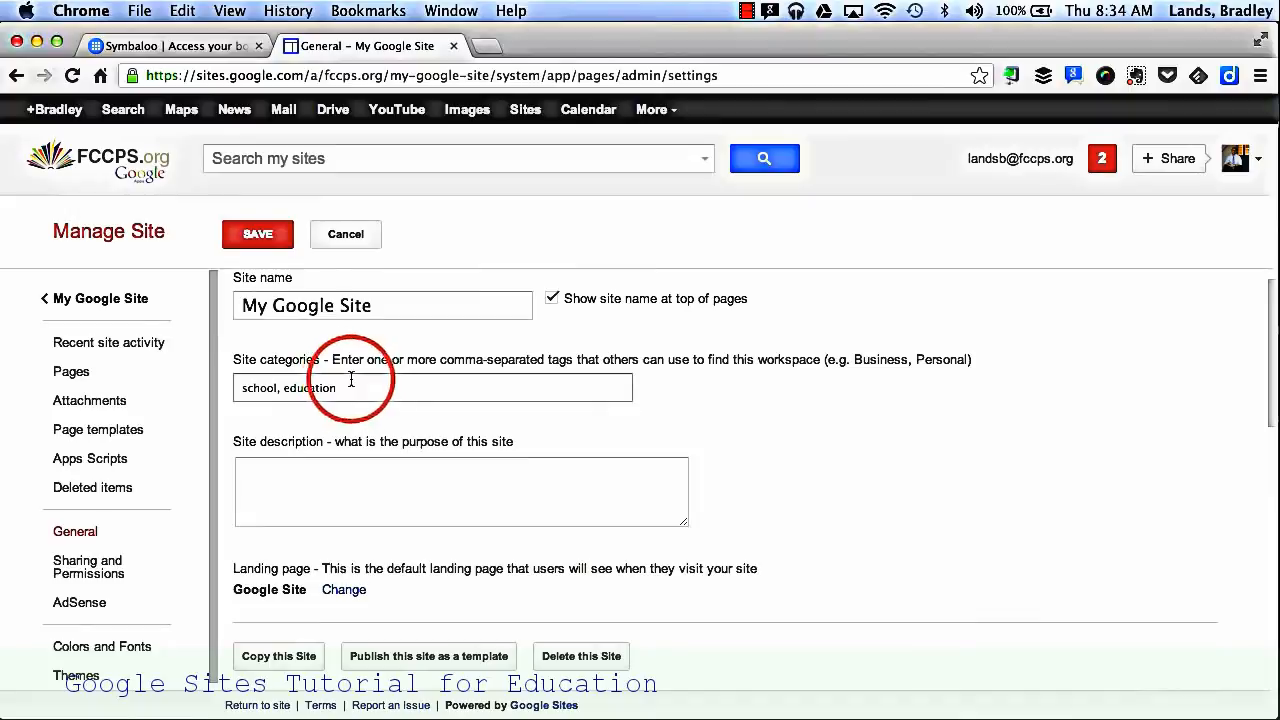
left_click(351, 380)
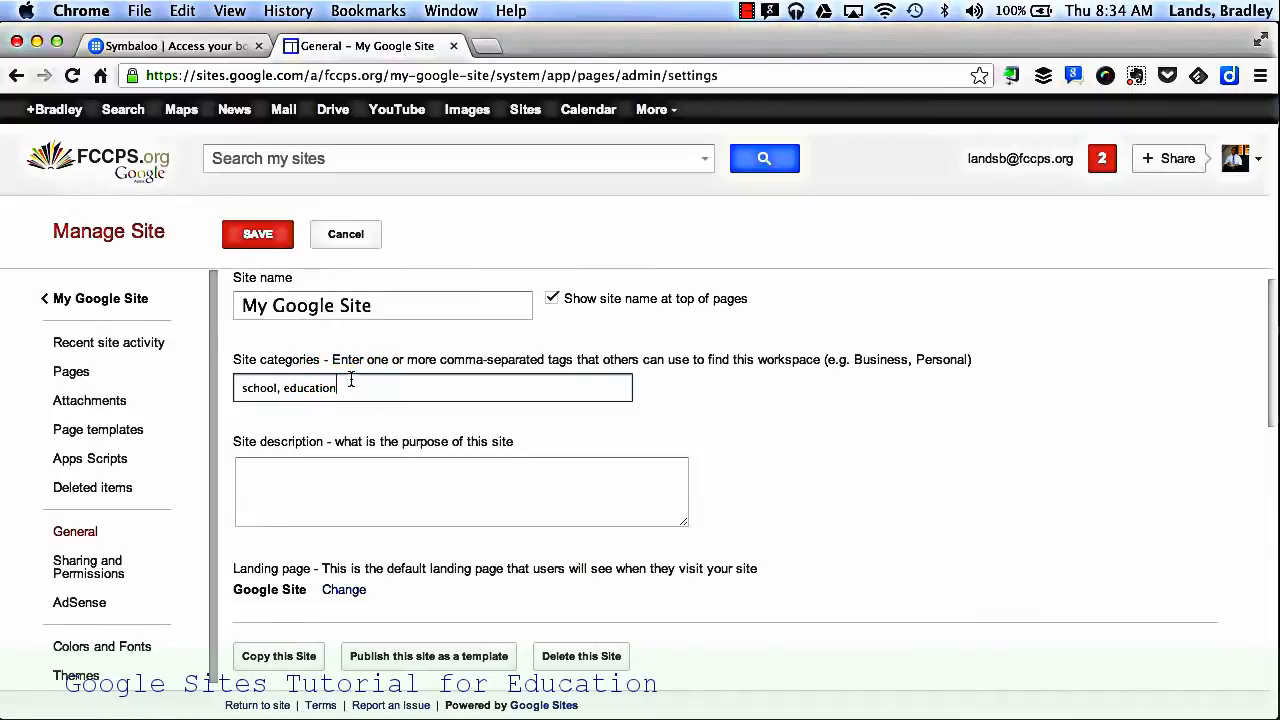
left_click(325, 490)
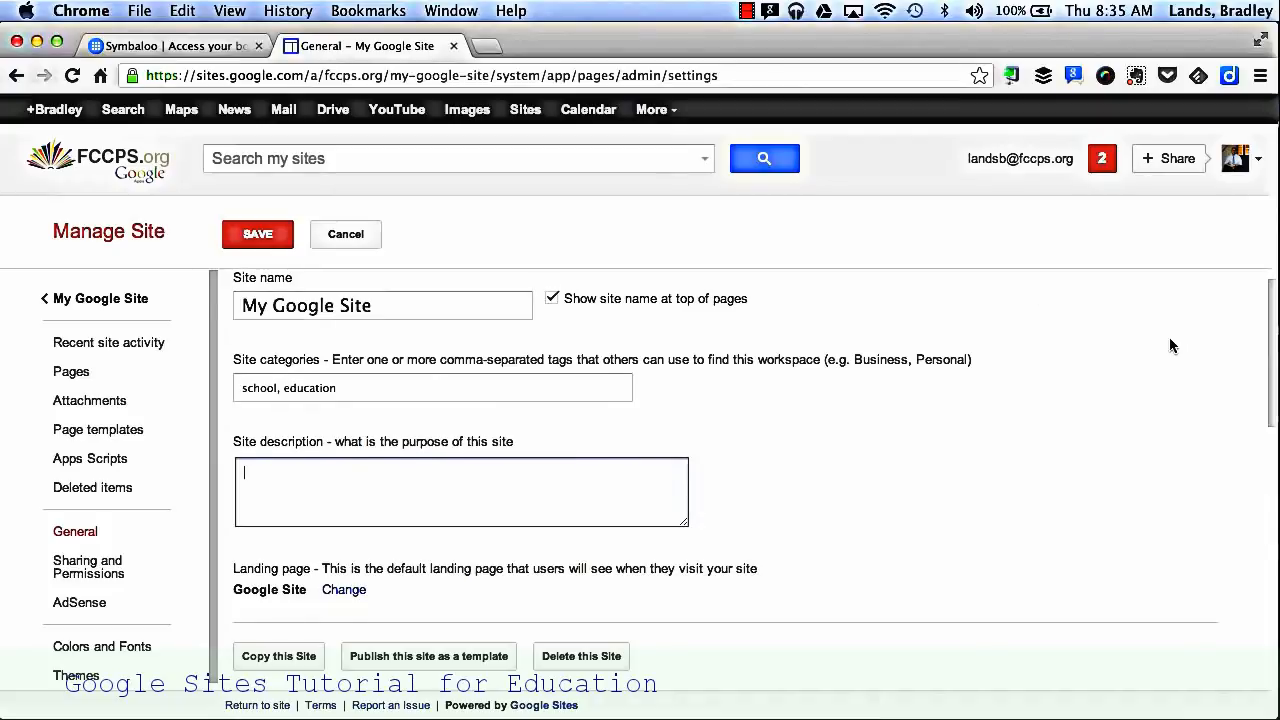
scroll(1171, 345, "down", 4)
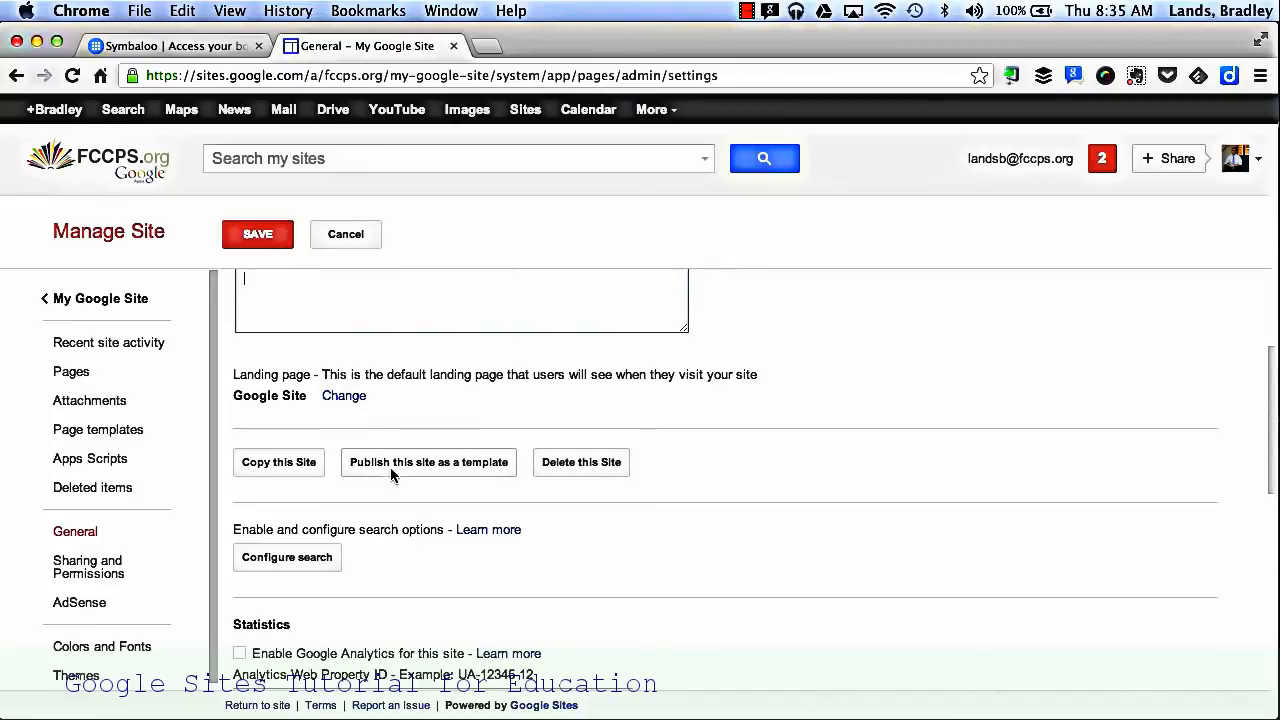
scroll(828, 492, "down", 6)
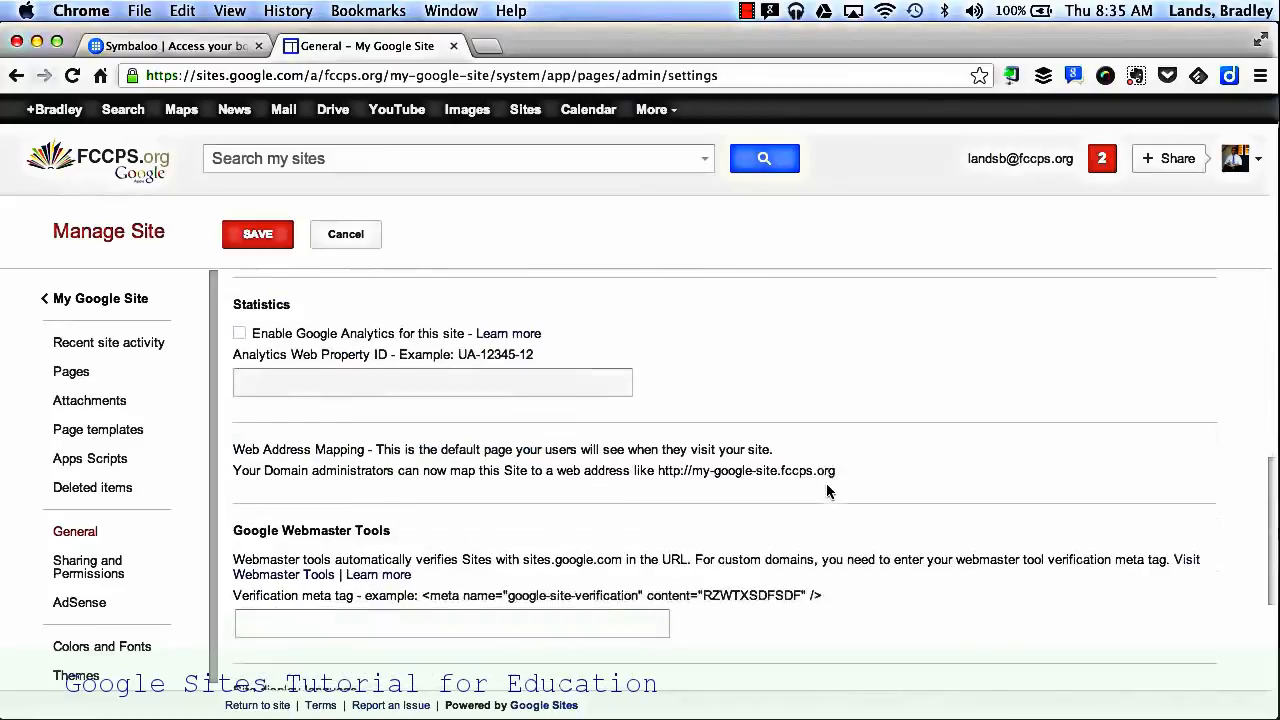
scroll(828, 492, "up", 10)
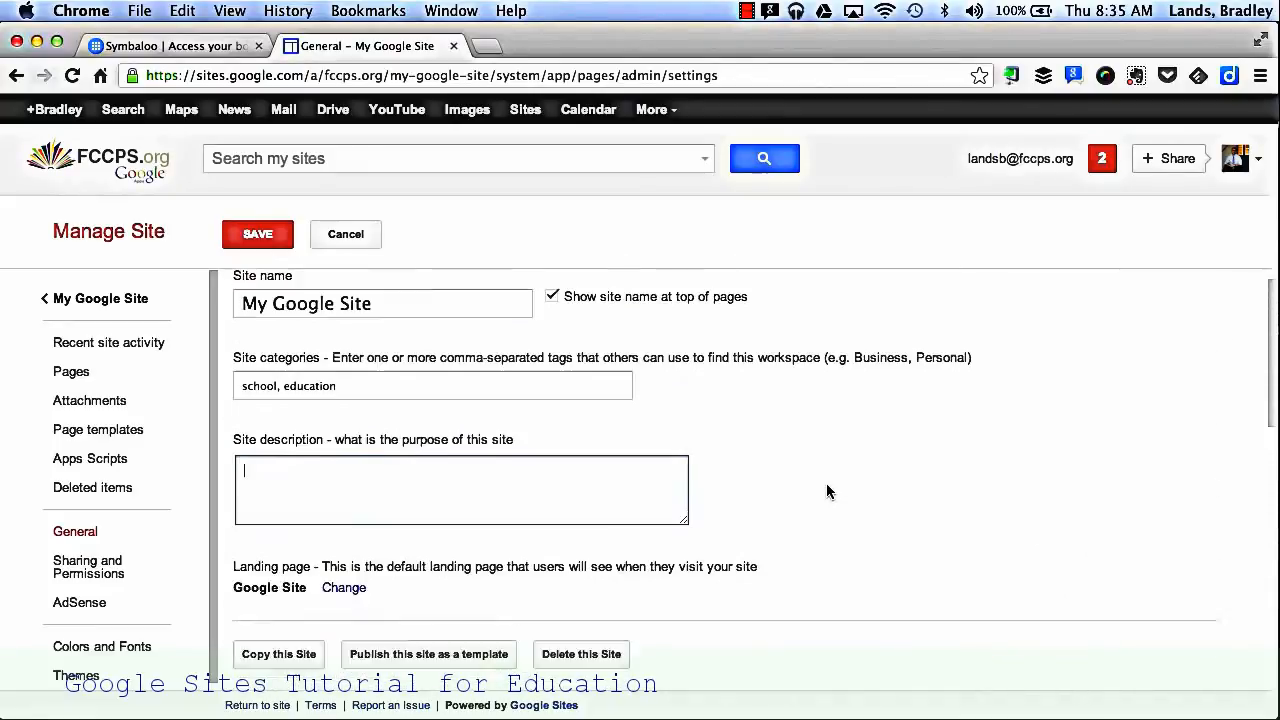
Step: Examine the site's page hierarchy and the list of customizable page elements in the colors and fonts settings
left_click(110, 376)
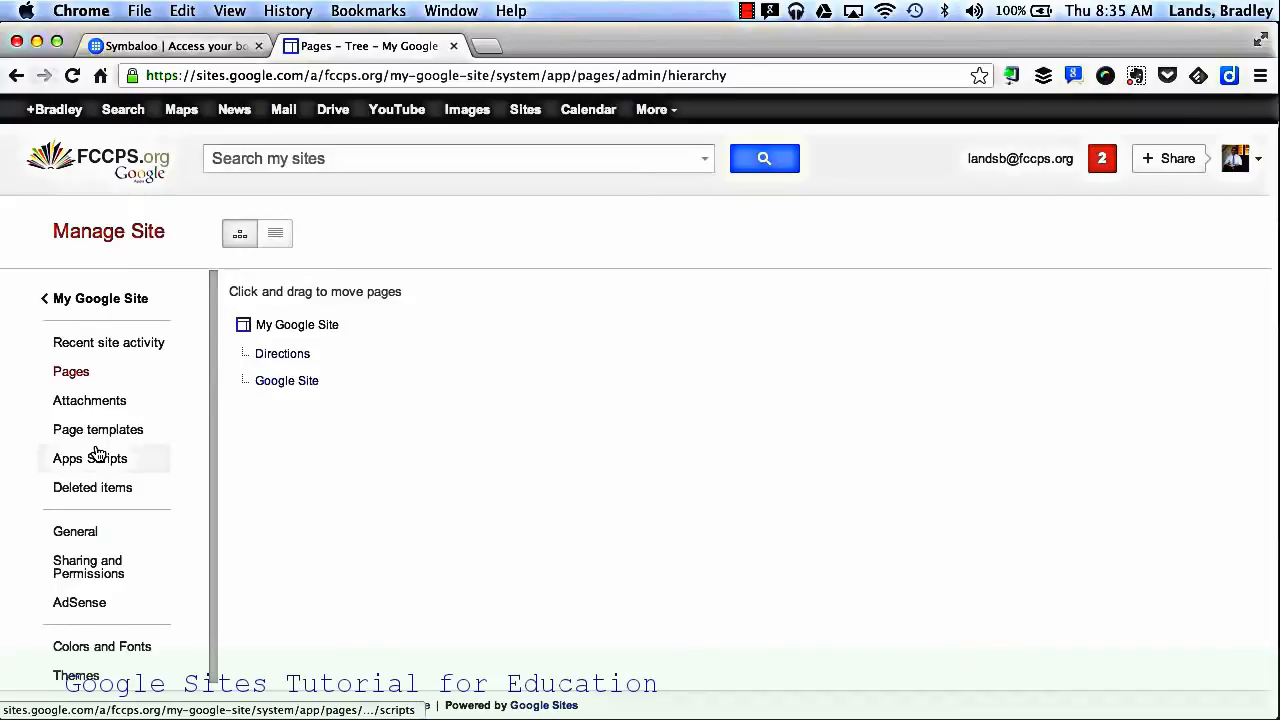
scroll(97, 452, "down", 1)
left_click(91, 634)
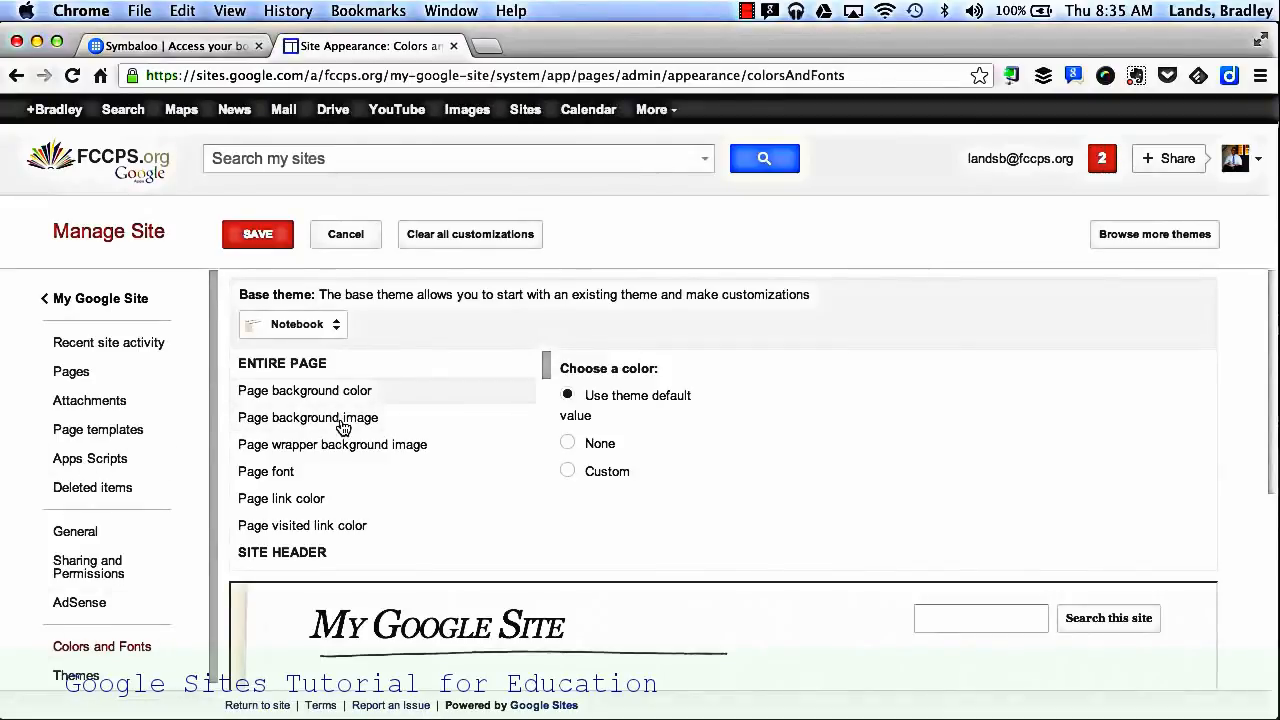
scroll(358, 433, "down", 3)
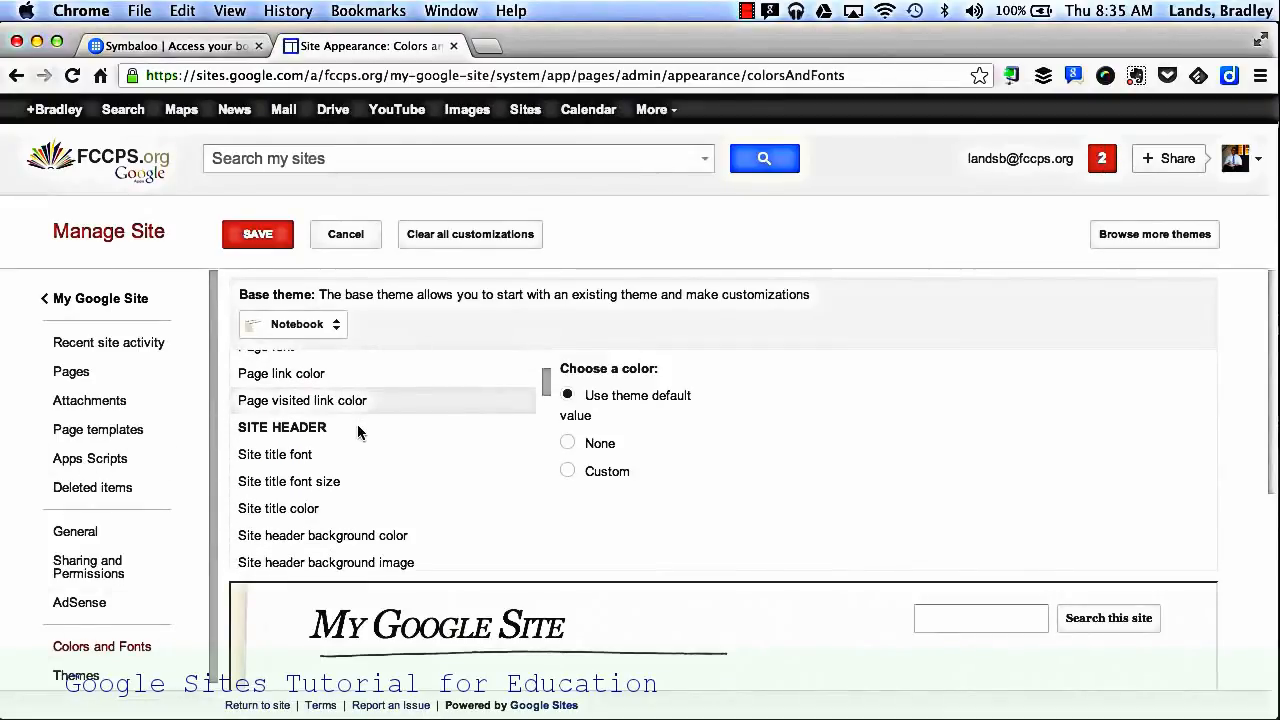
scroll(334, 433, "down", 10)
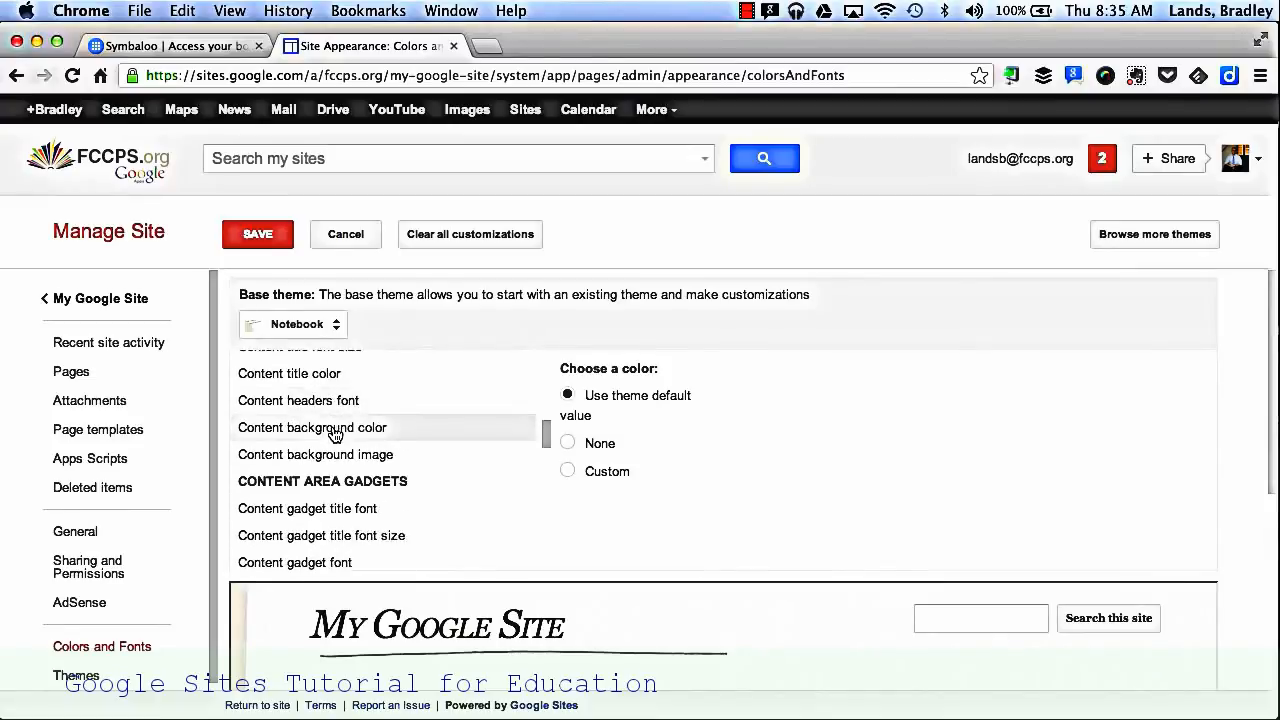
scroll(424, 408, "down", 9)
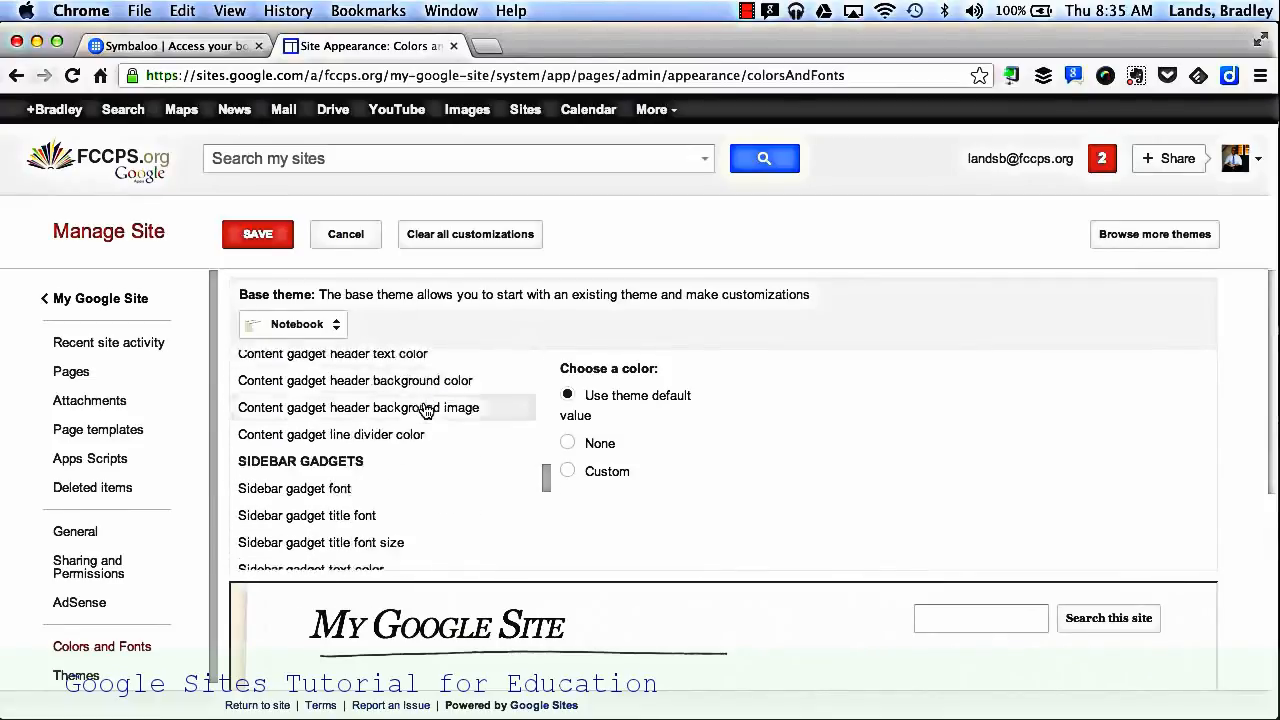
scroll(424, 410, "up", 2)
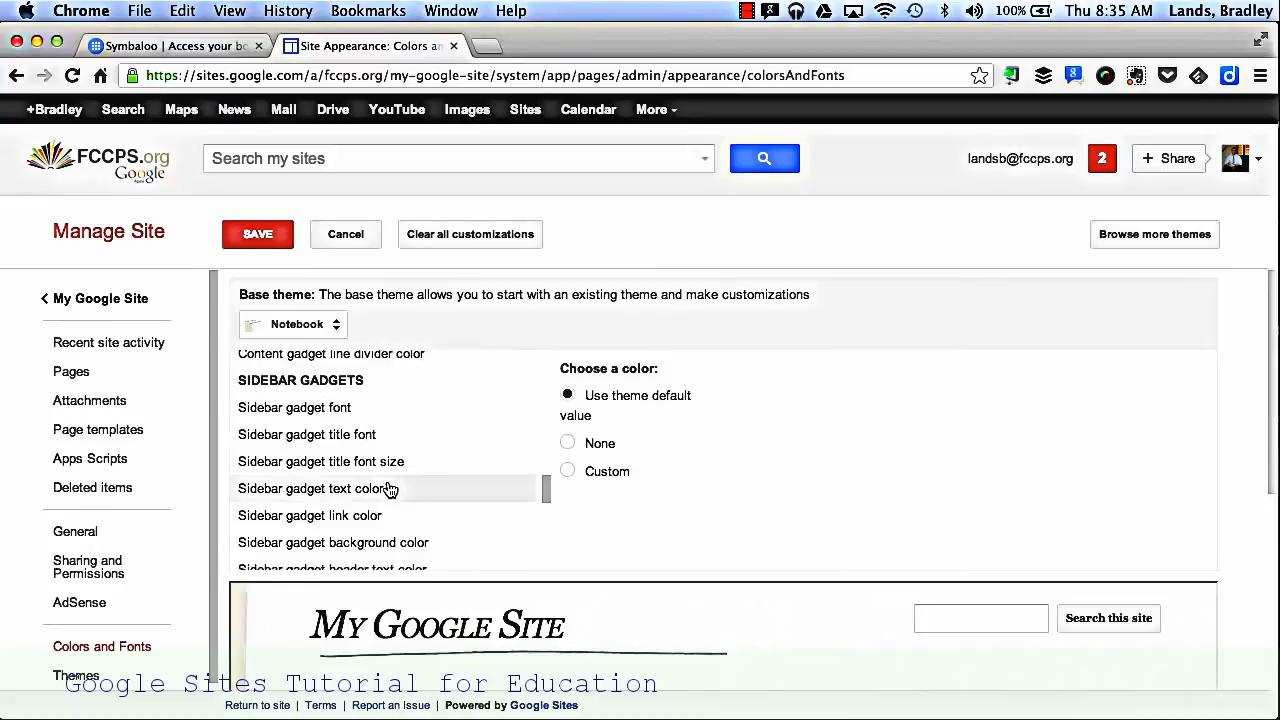
scroll(390, 488, "down", 5)
scroll(389, 487, "down", 1)
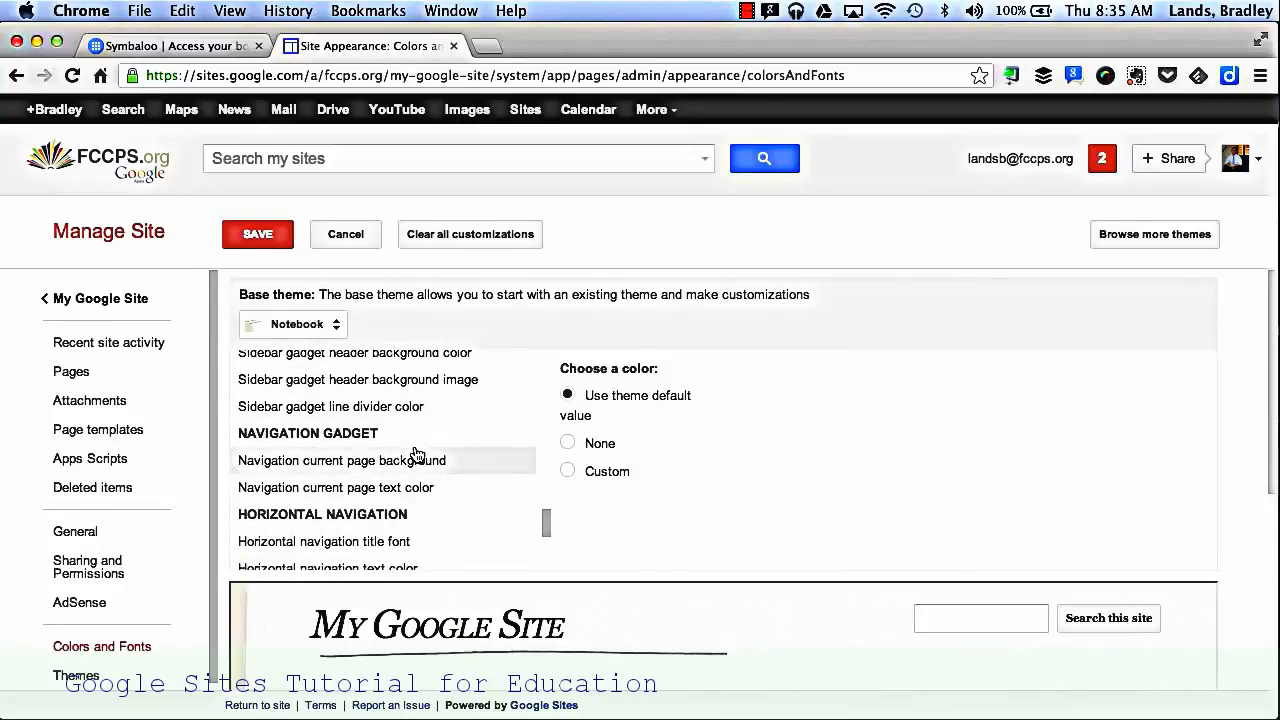
scroll(414, 451, "up", 5)
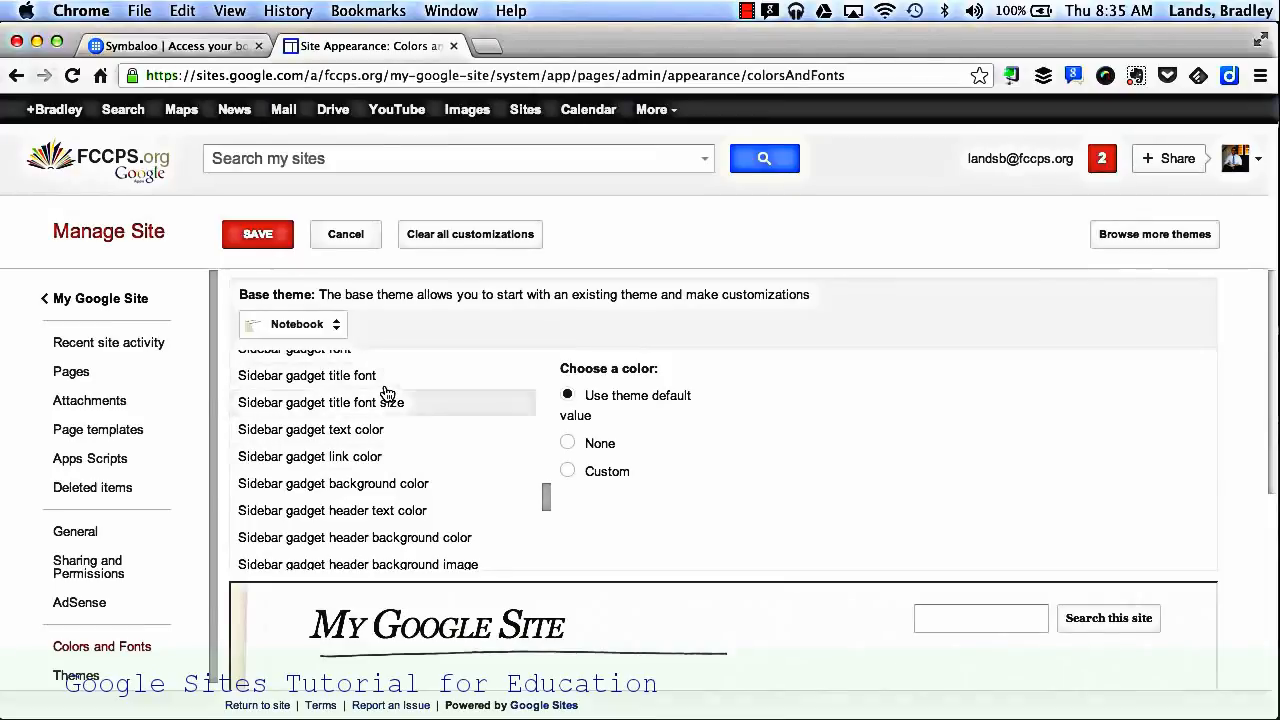
Step: Browse the available site themes, apply the Shipshape theme, save the change, and return to the site
scroll(120, 600, "down", 1)
left_click(75, 668)
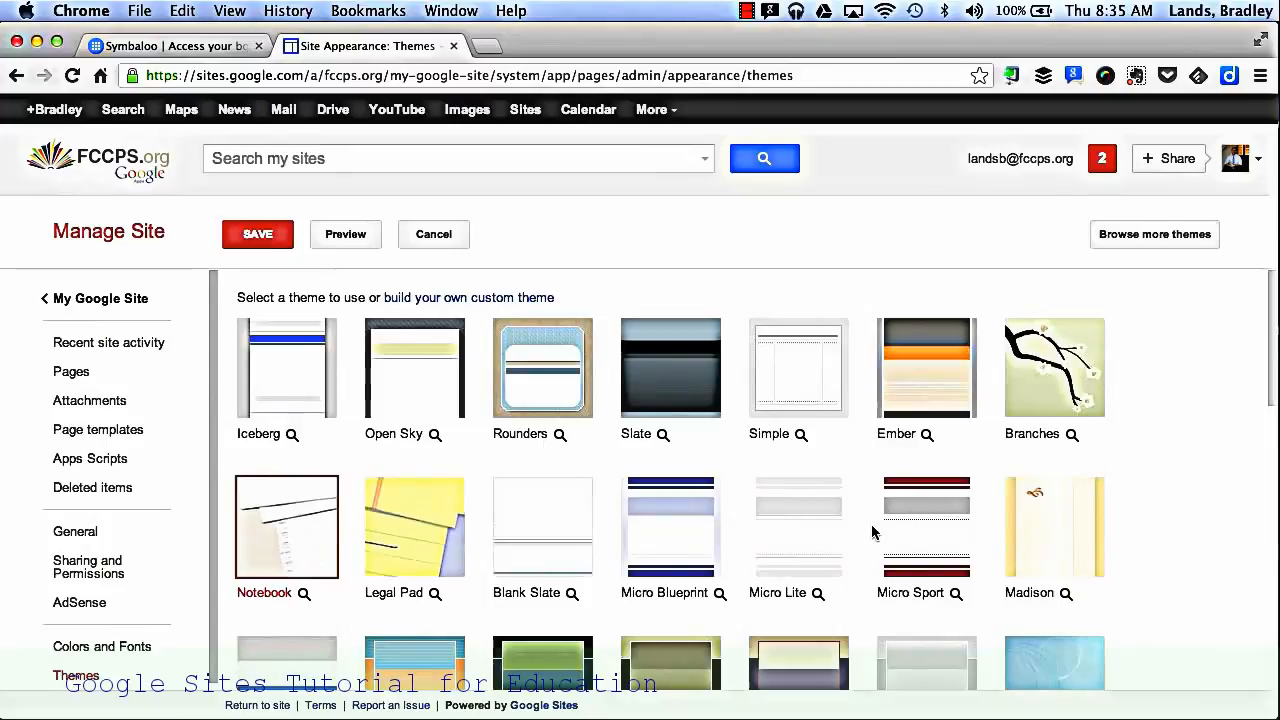
scroll(872, 532, "down", 5)
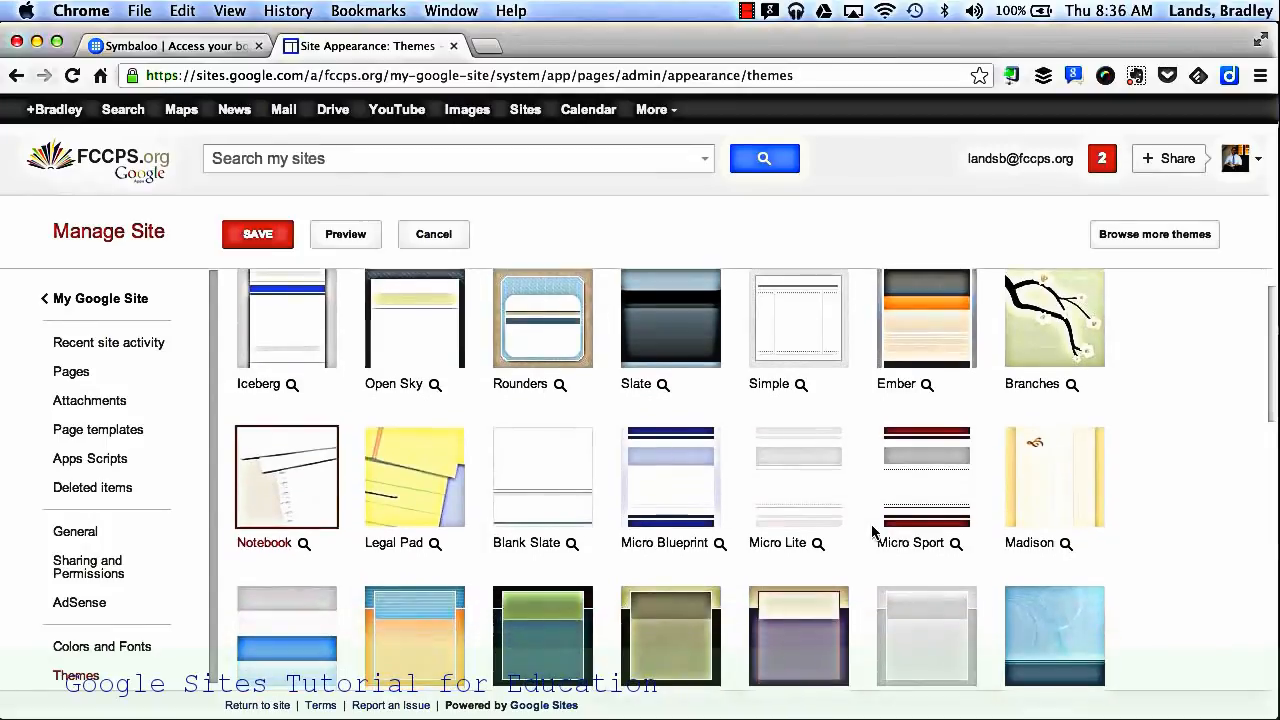
scroll(872, 532, "down", 6)
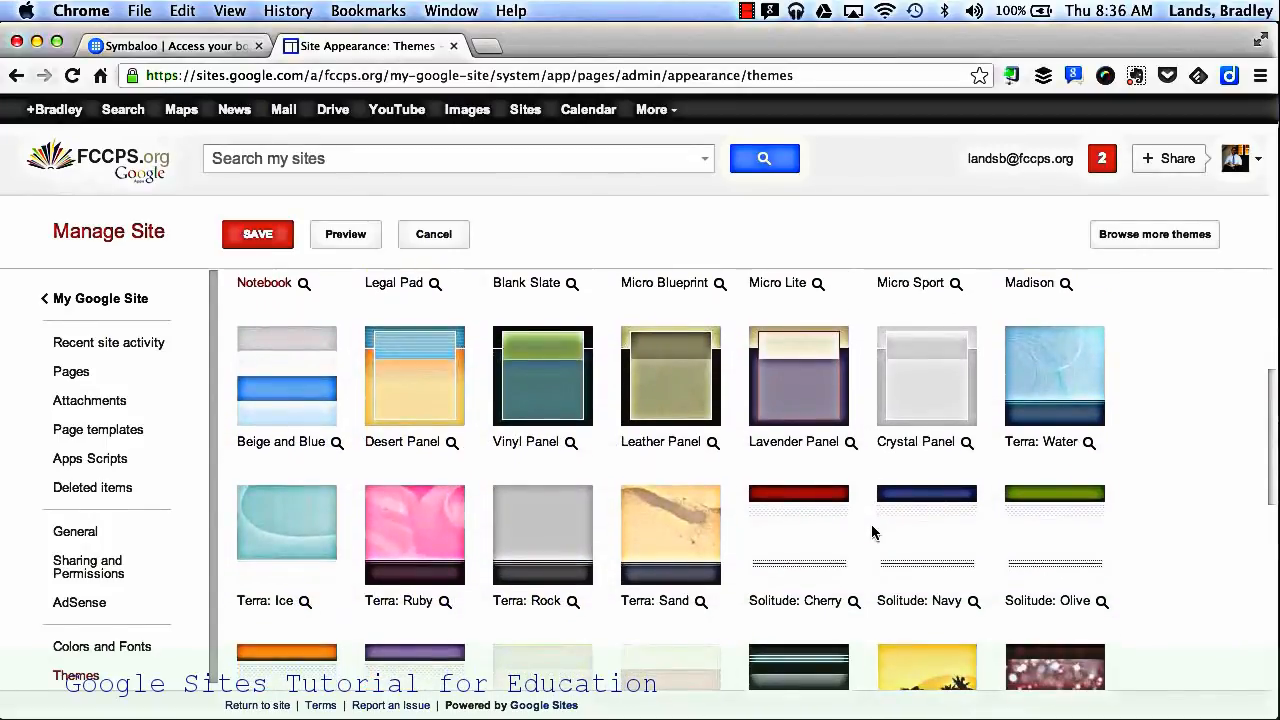
scroll(872, 532, "down", 3)
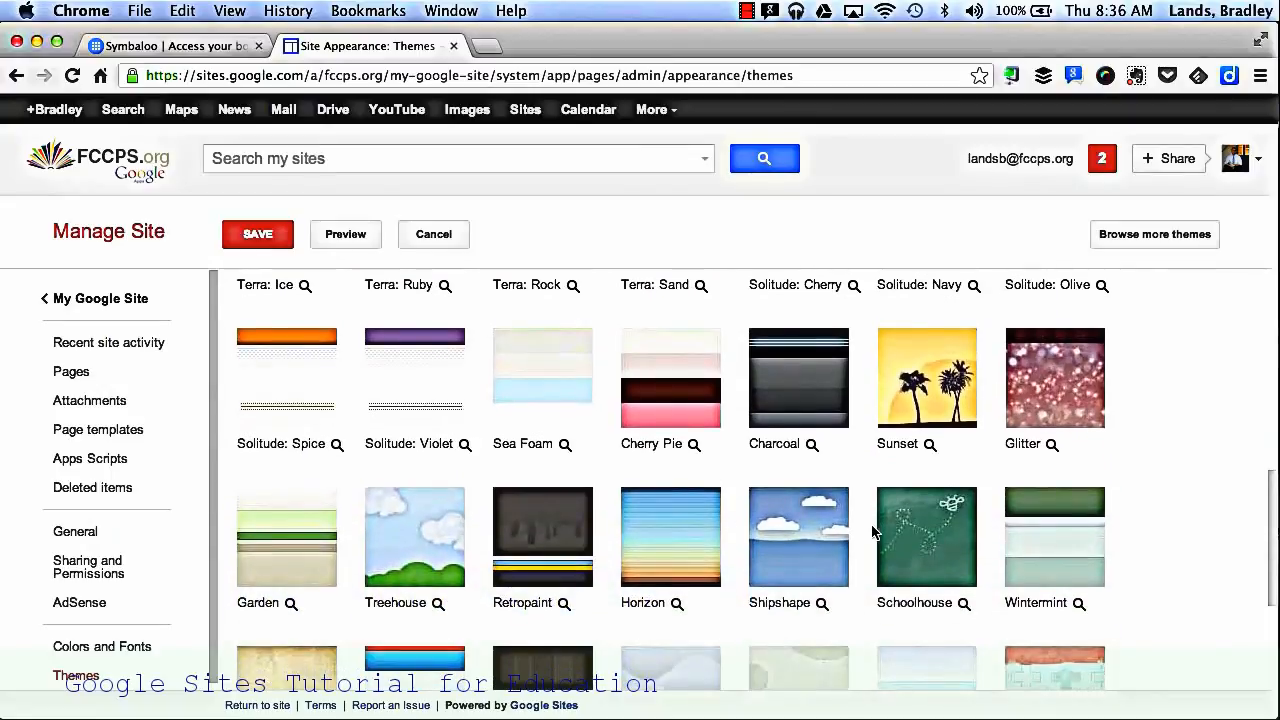
left_click(801, 556)
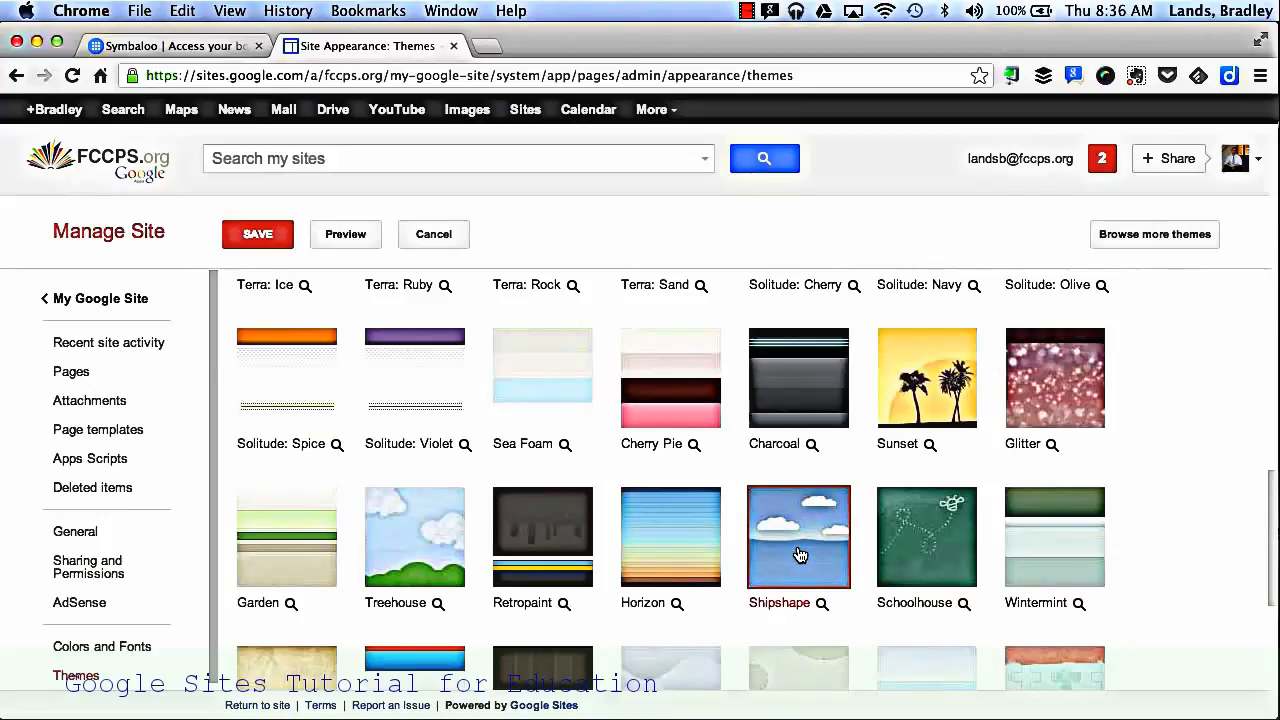
scroll(800, 554, "up", 10)
left_click(263, 233)
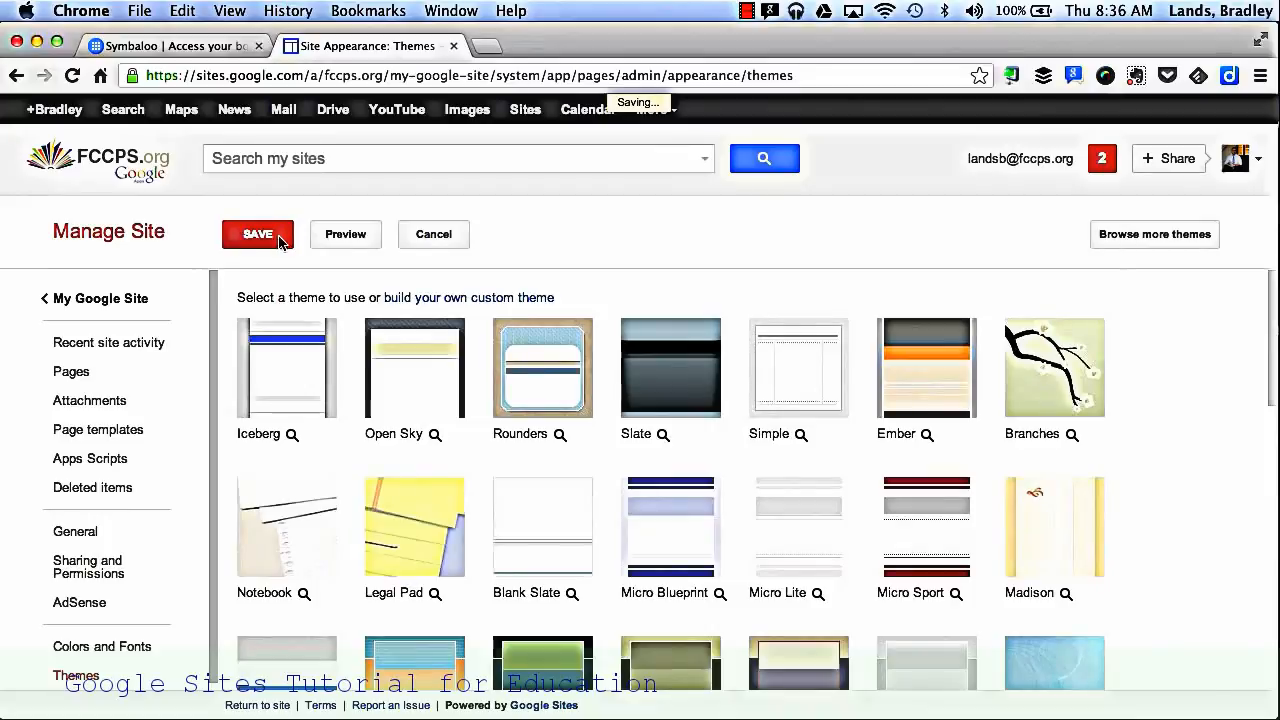
left_click(109, 314)
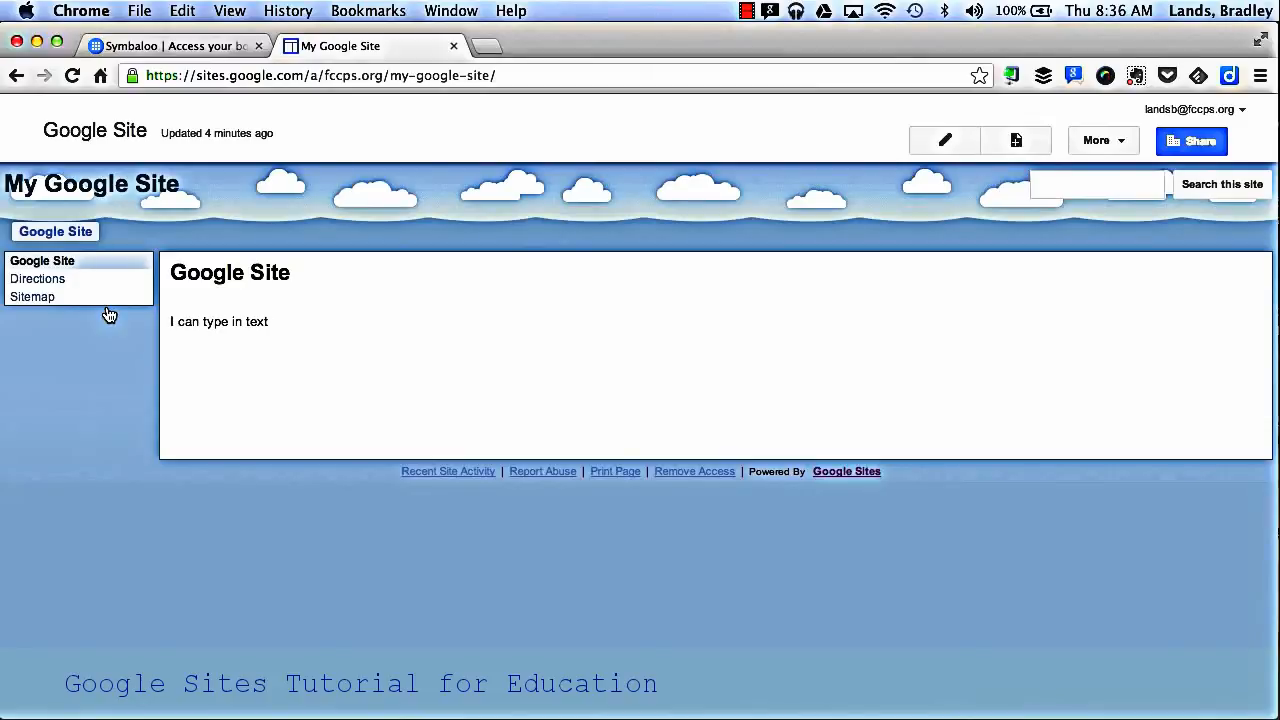
Step: Open the site's sharing and permissions settings and place the cursor in the field for adding people
left_click(1209, 141)
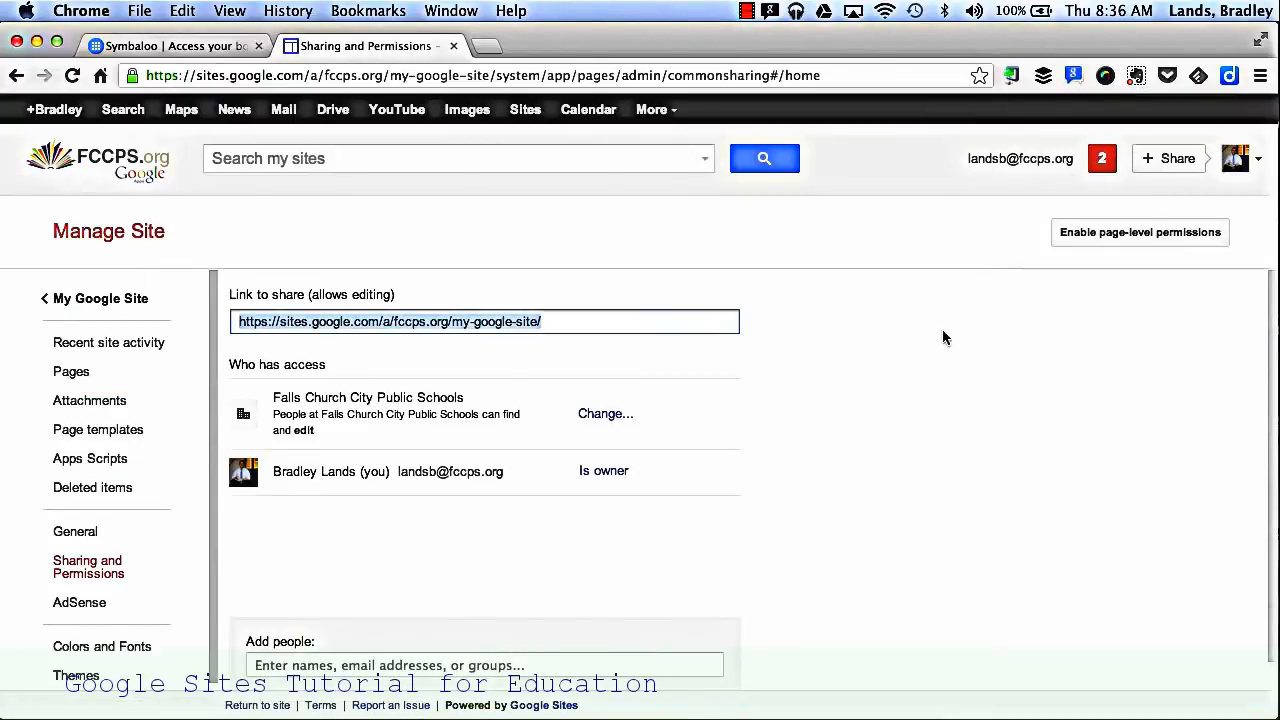
scroll(871, 463, "down", 1)
left_click(307, 635)
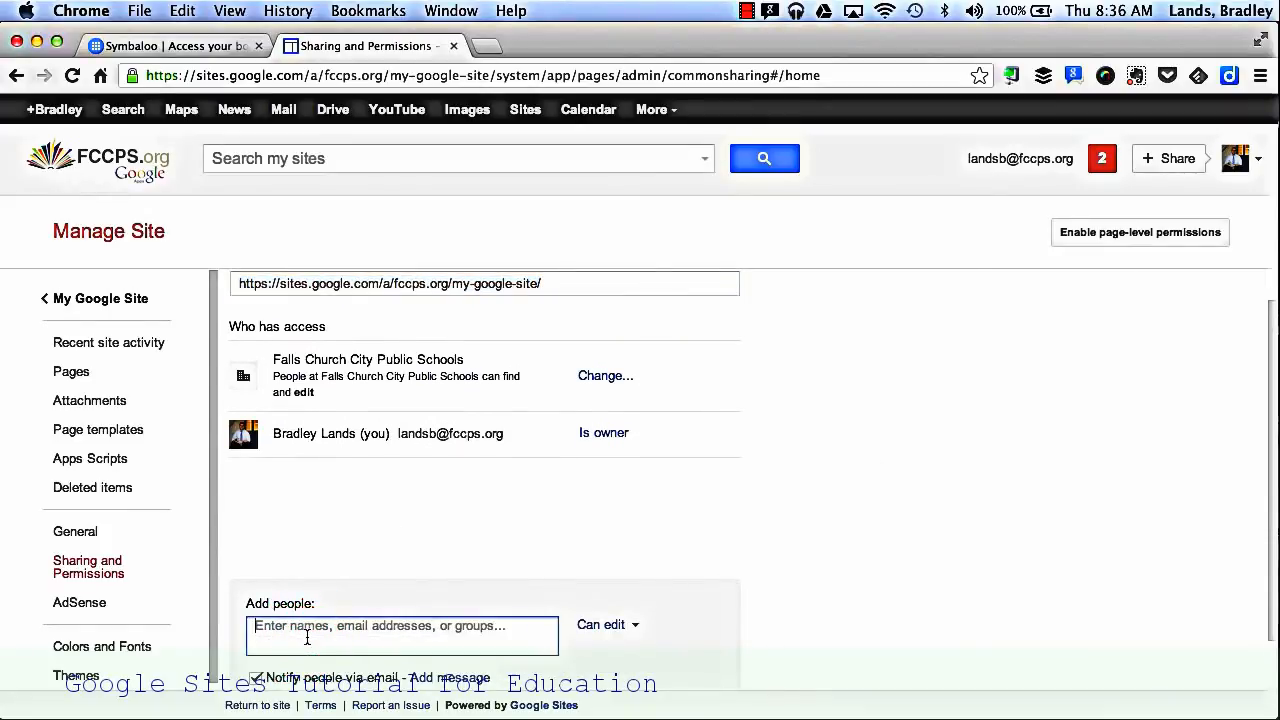
Step: Review the visibility and access options, save with Falls Church City Public Schools and Can edit selected, and return to the site
left_click(585, 375)
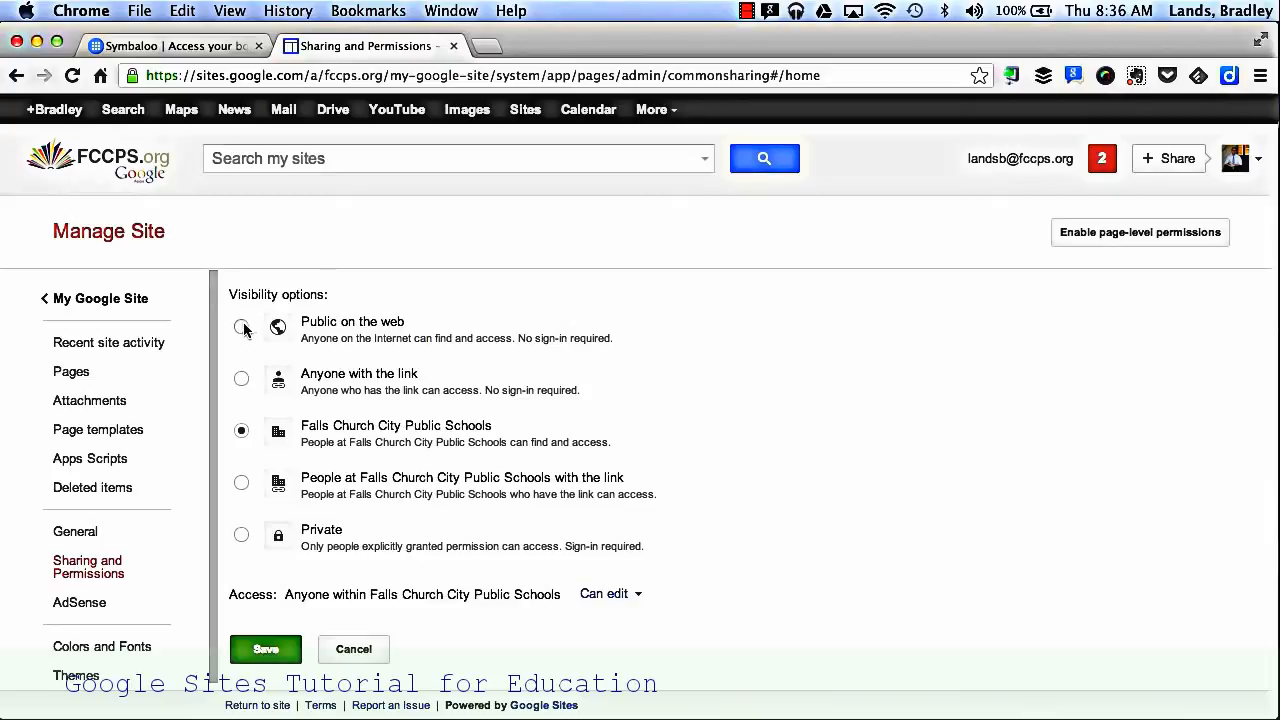
left_click(610, 604)
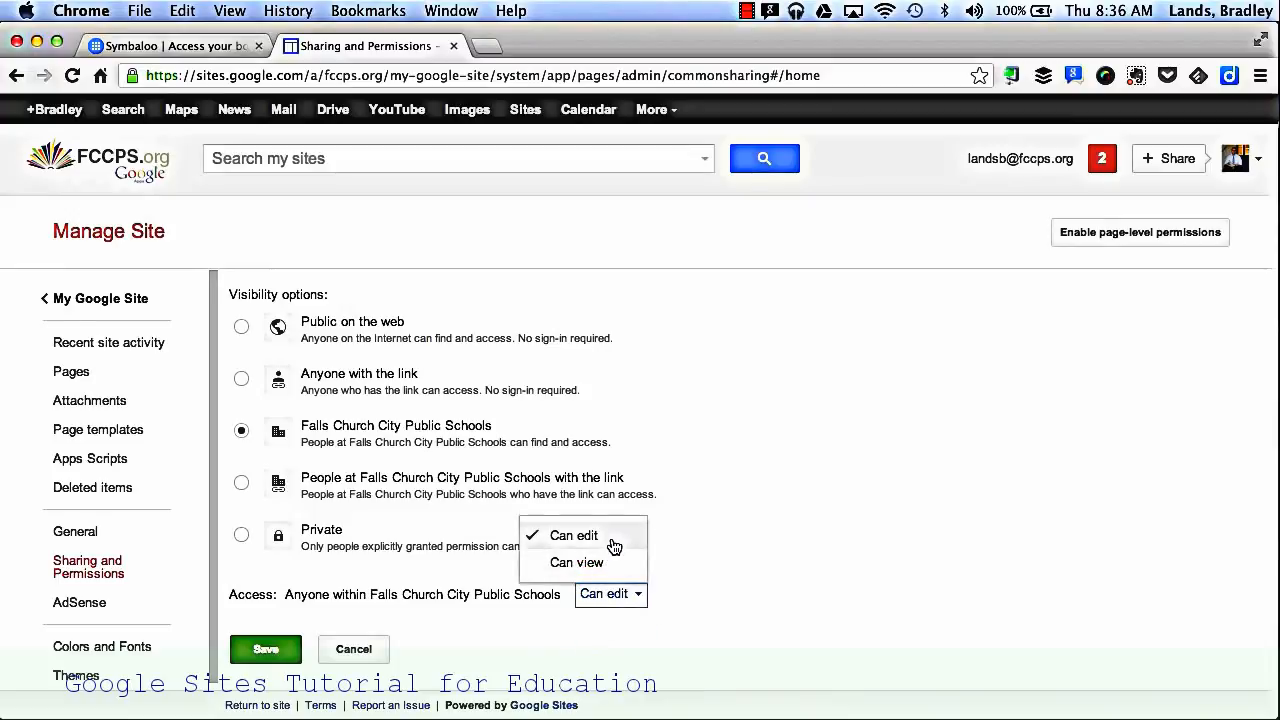
left_click(265, 649)
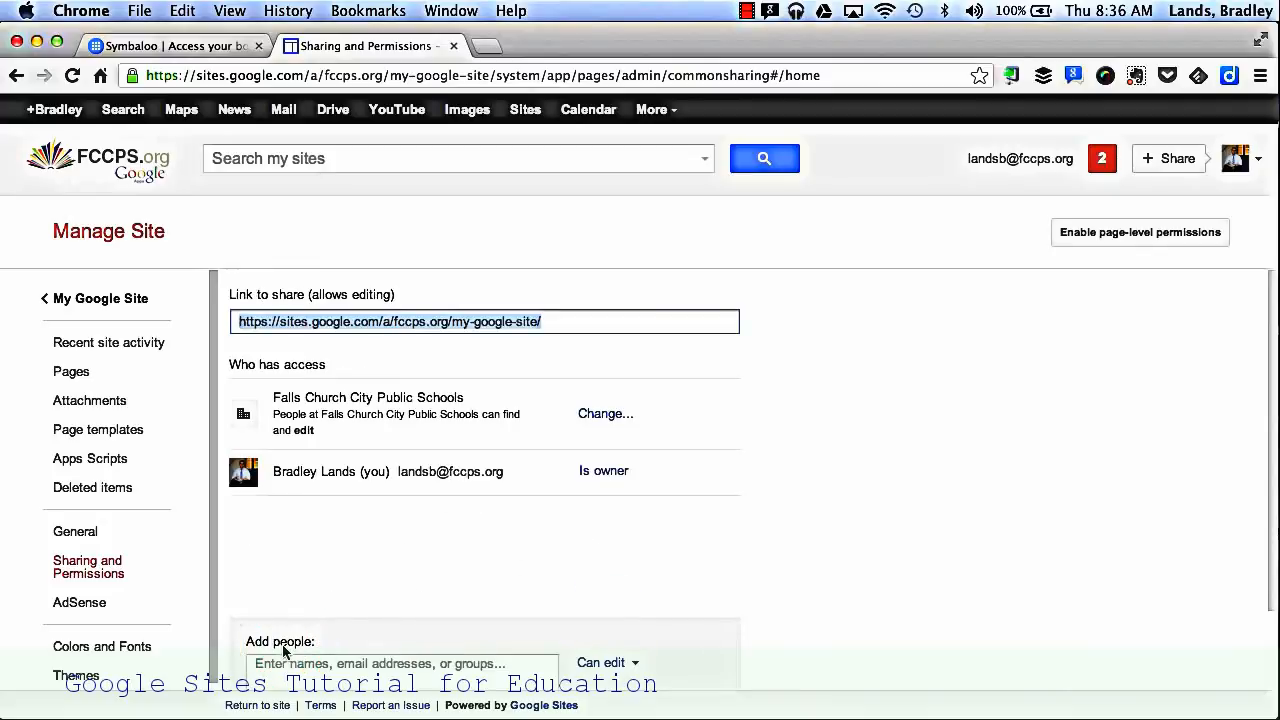
left_click(130, 299)
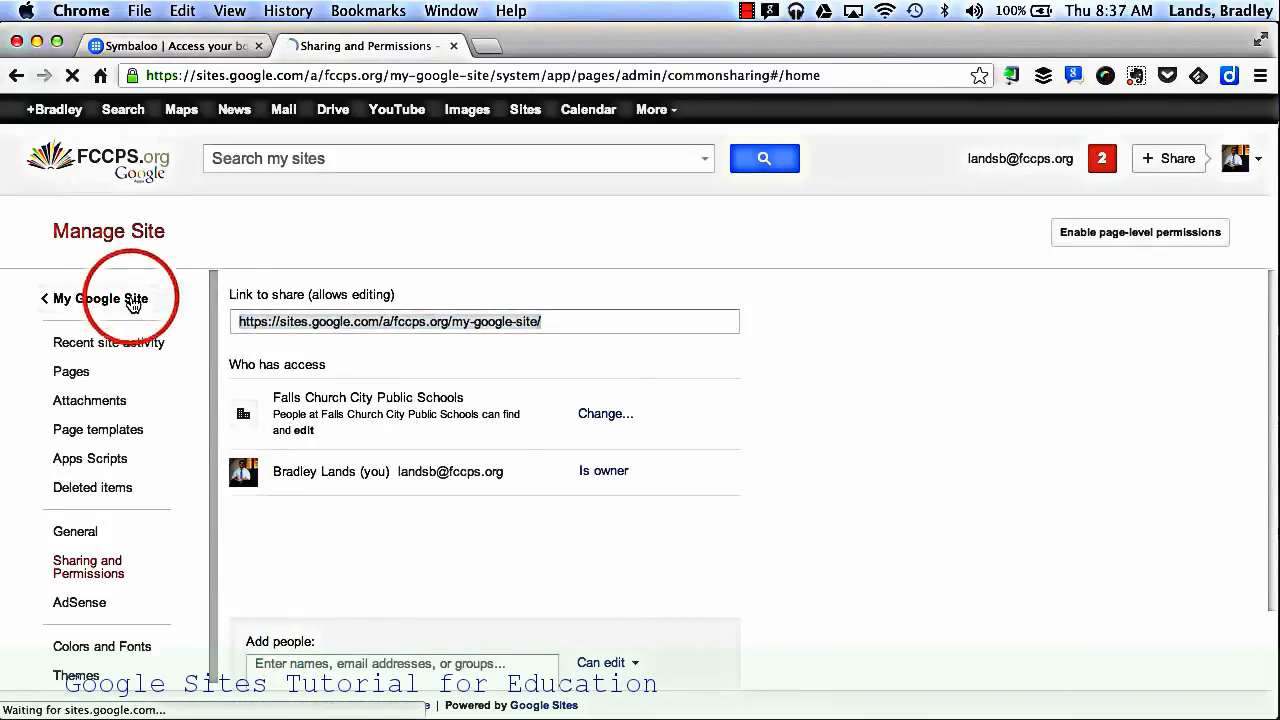